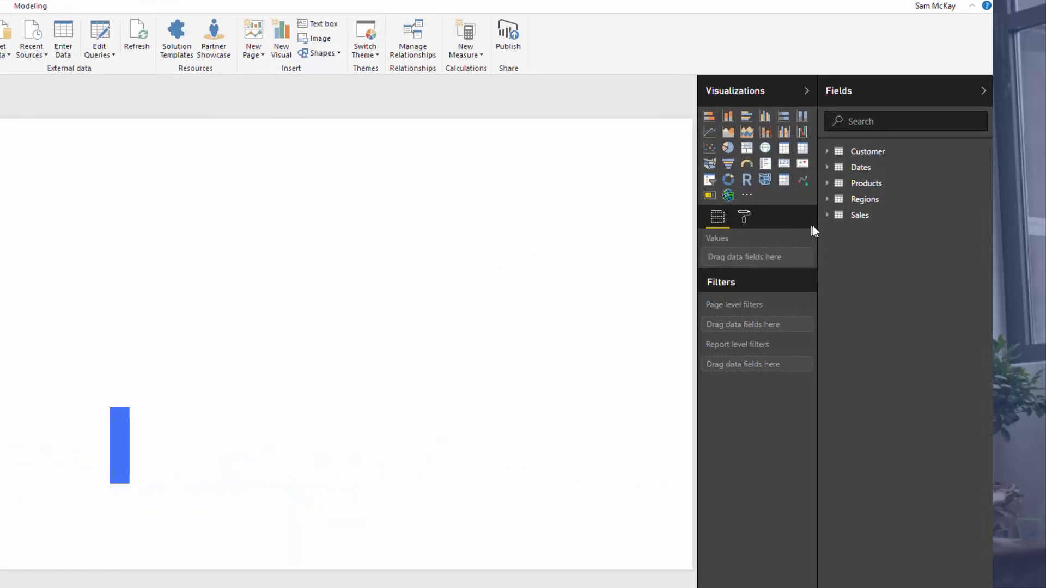
Expand the Sales table in the Fields pane and select its Total Revenue field.
{"action": "left_click", "coordinate": [785, 228]}
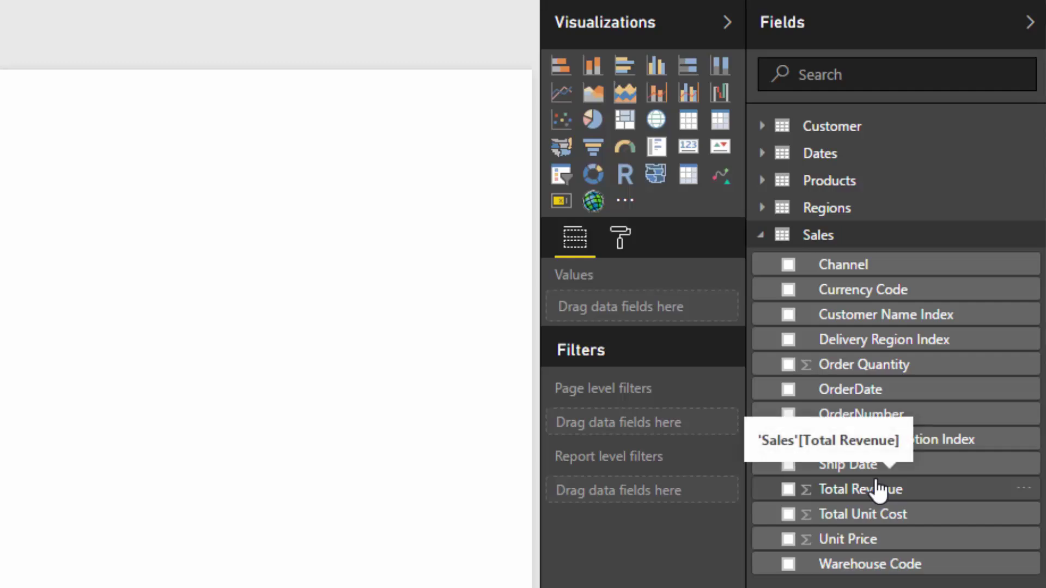
{"action": "left_click", "coordinate": [877, 488]}
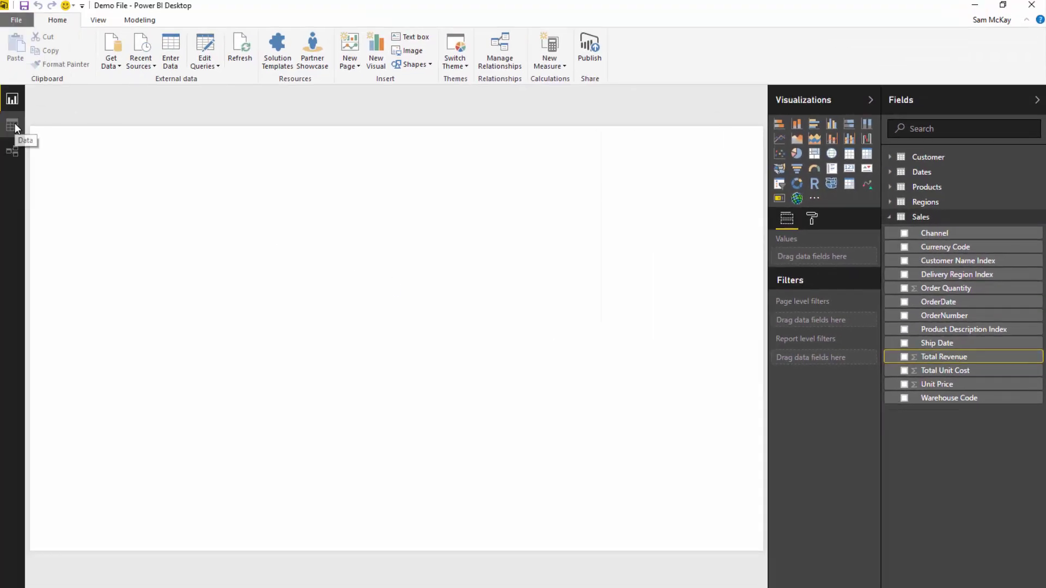
{"action": "left_click", "coordinate": [12, 125]}
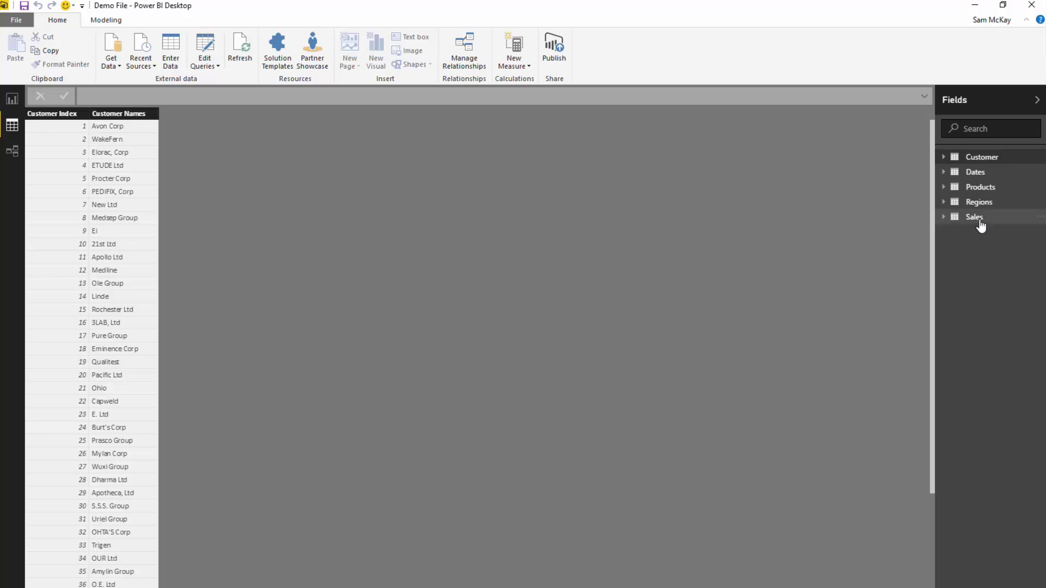
{"action": "left_click", "coordinate": [975, 218]}
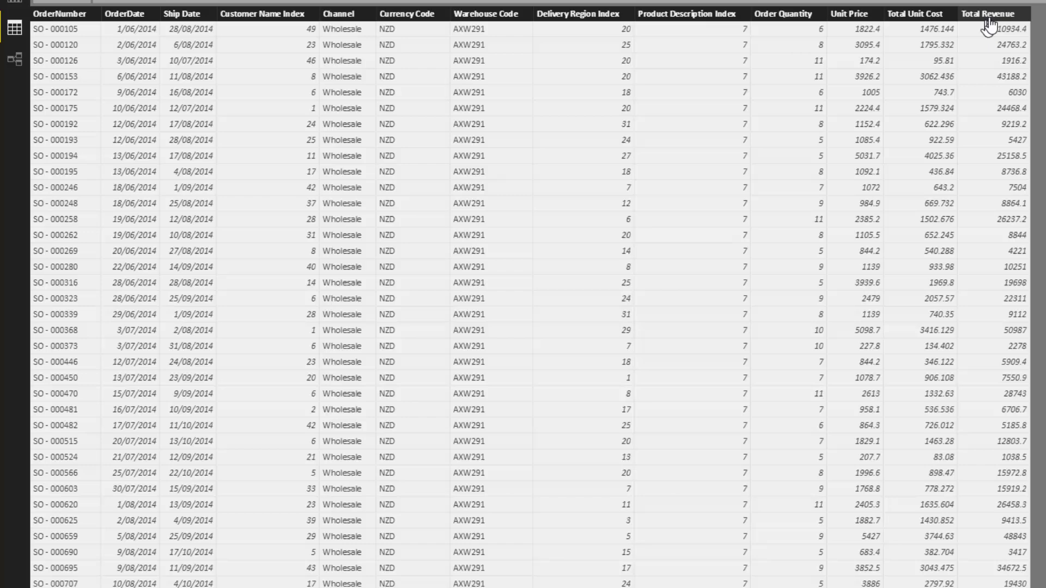
{"action": "left_click", "coordinate": [988, 17]}
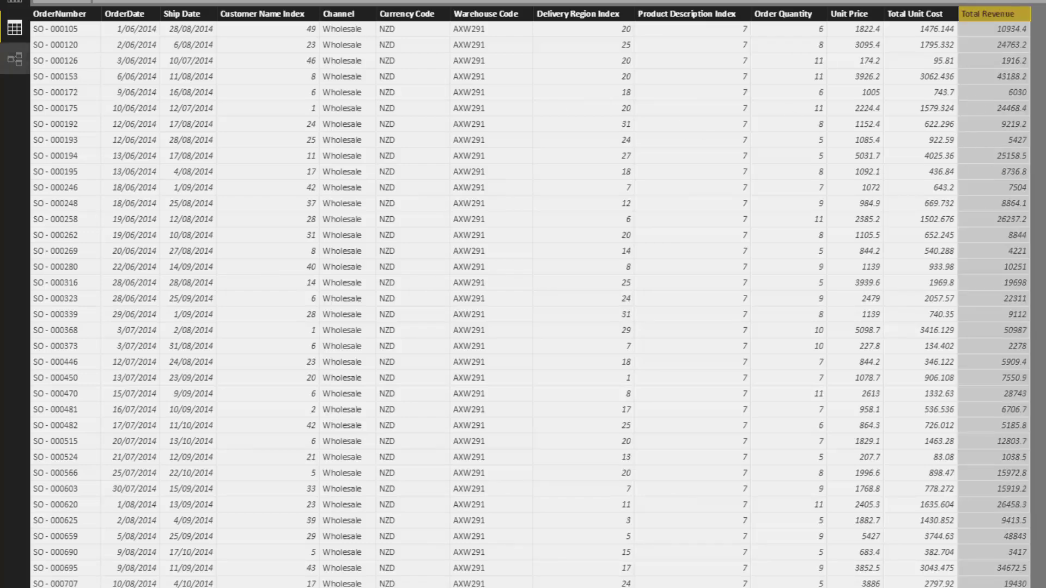
{"action": "left_click", "coordinate": [15, 2]}
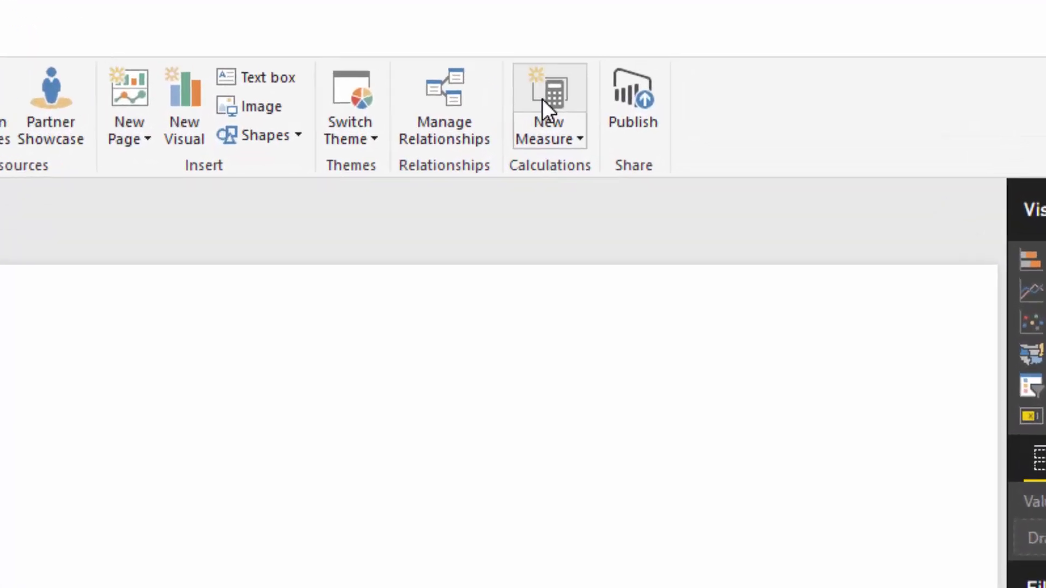
Create a new measure: Total Sales = SUM( Sales[Total Revenue] ).
{"action": "left_click", "coordinate": [542, 99]}
{"action": "type", "text": "Total "}
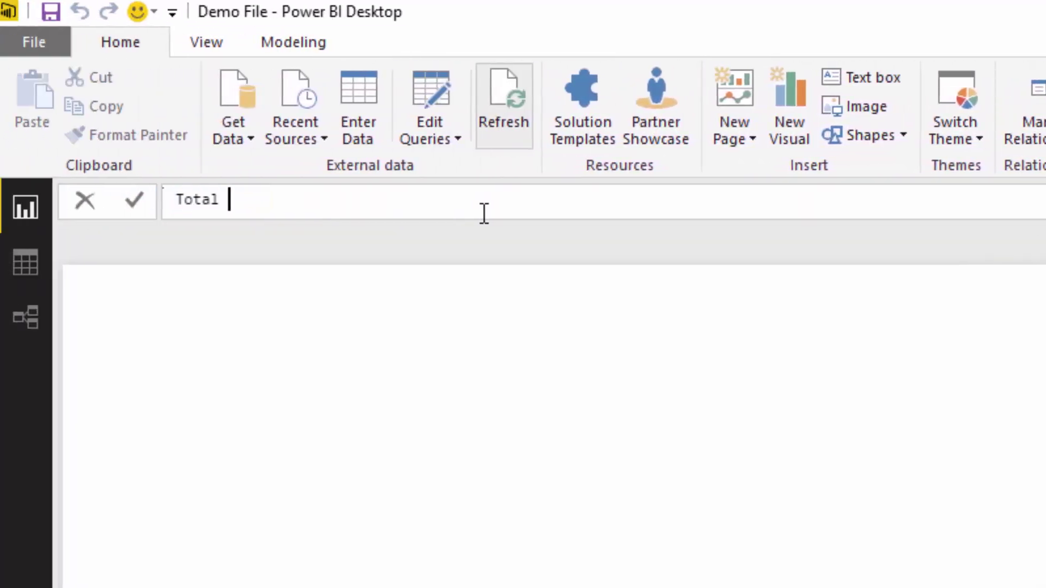
{"action": "type", "text": "Sales = SUM("}
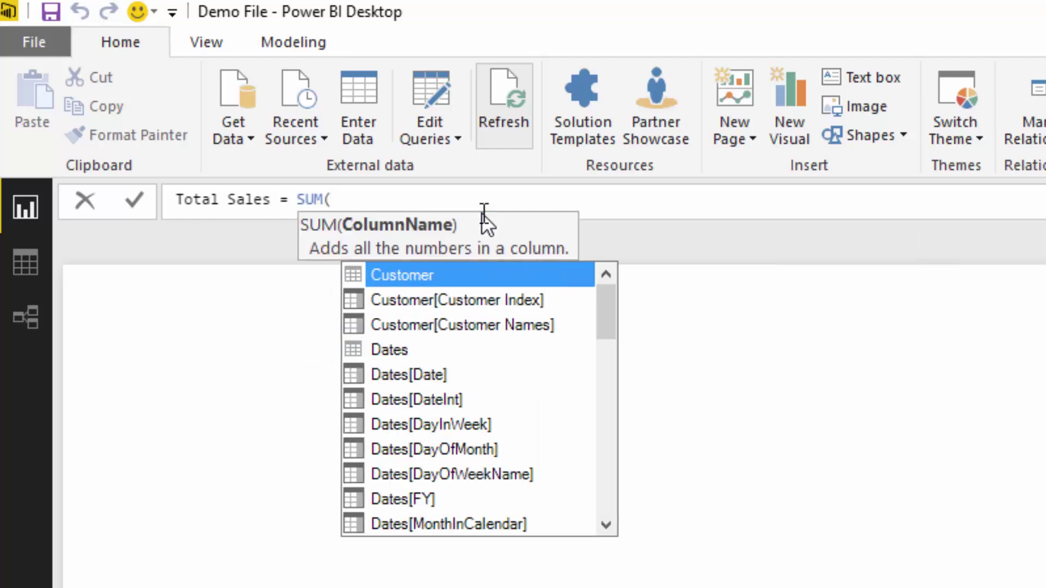
{"action": "type", "text": " Sales[Total"}
{"action": "key", "text": "Tab"}
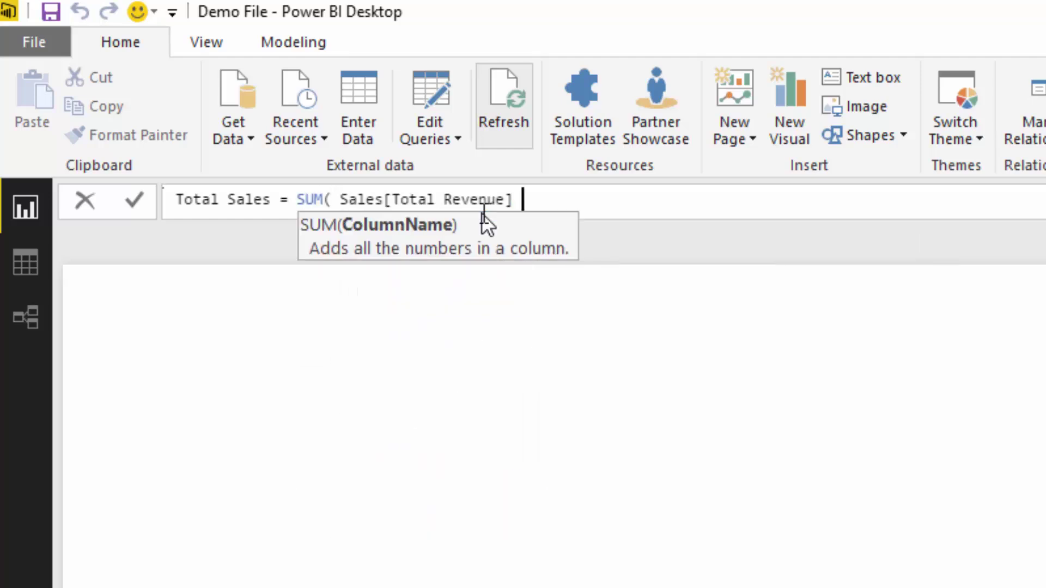
{"action": "type", "text": ")"}
{"action": "key", "text": "Return"}
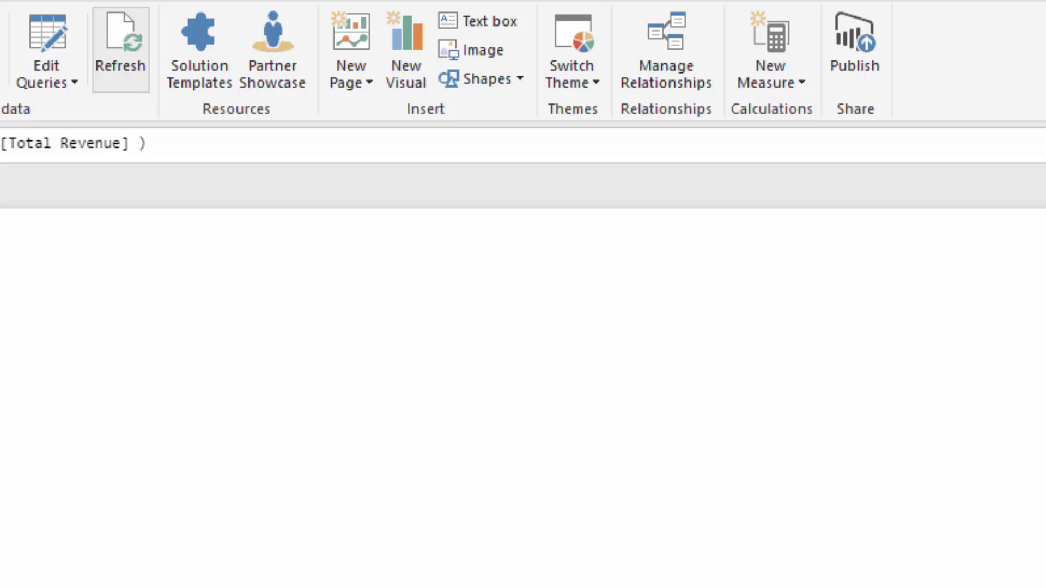
Change the Total Sales measure's home table from Customer to Sales.
{"action": "left_click", "coordinate": [949, 187]}
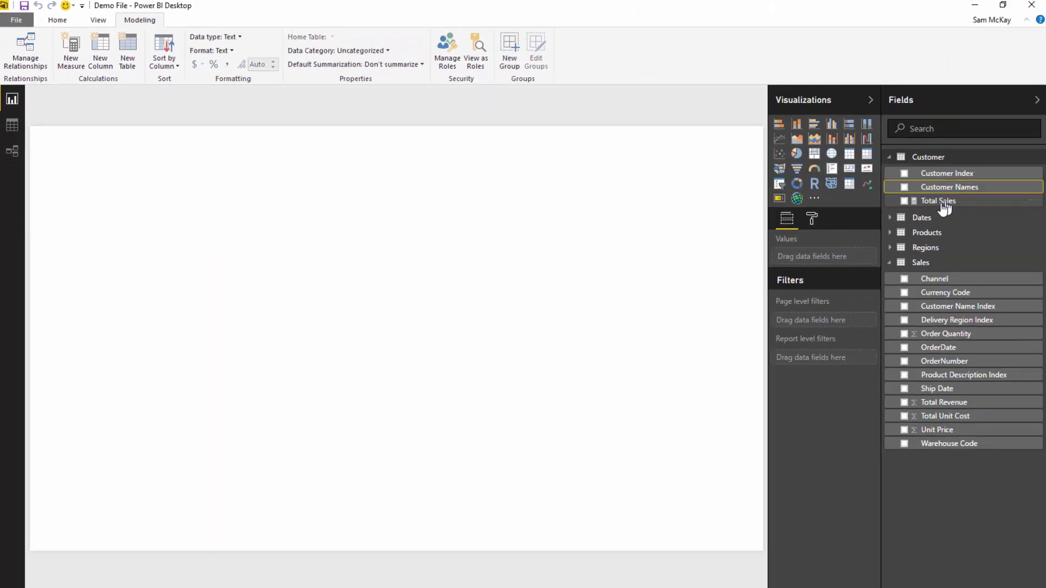
{"action": "left_click", "coordinate": [940, 201]}
{"action": "left_click", "coordinate": [321, 37]}
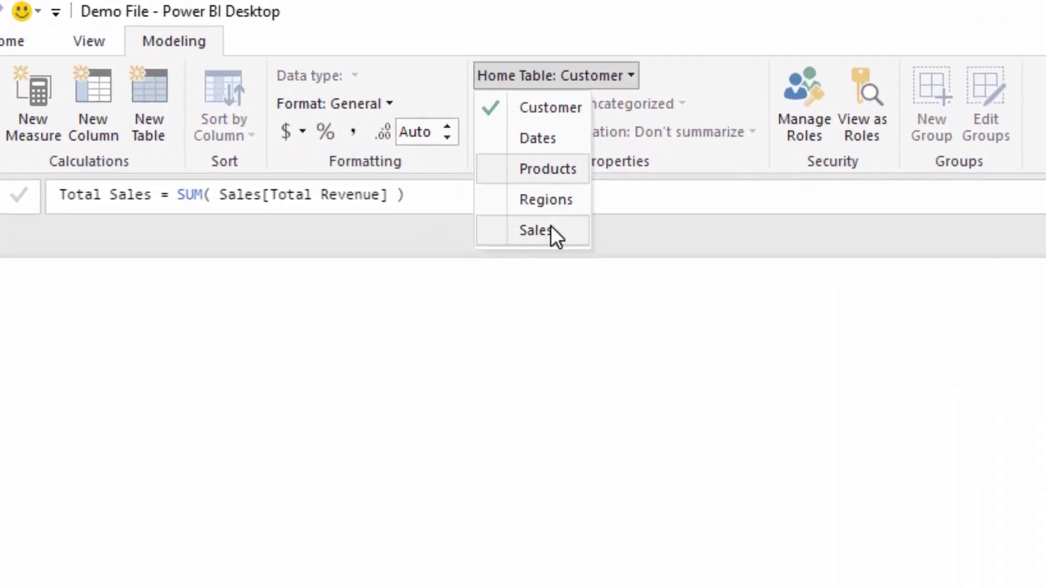
{"action": "left_click", "coordinate": [551, 229]}
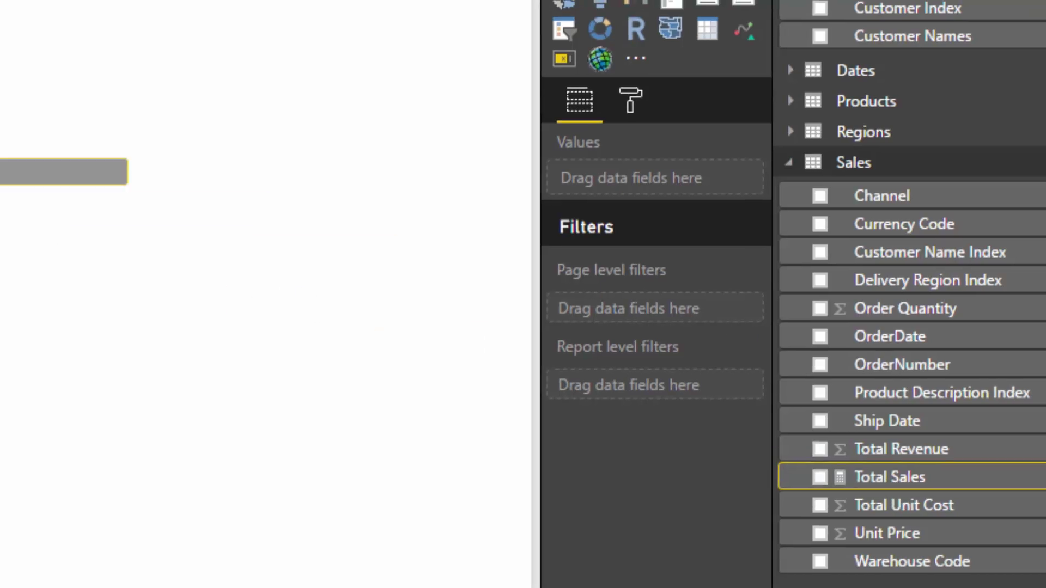
Place Total Sales on the canvas as a small Card visual showing 154.57M.
{"action": "left_click_drag", "start_coordinate": [0, 171], "coordinate": [0, 266]}
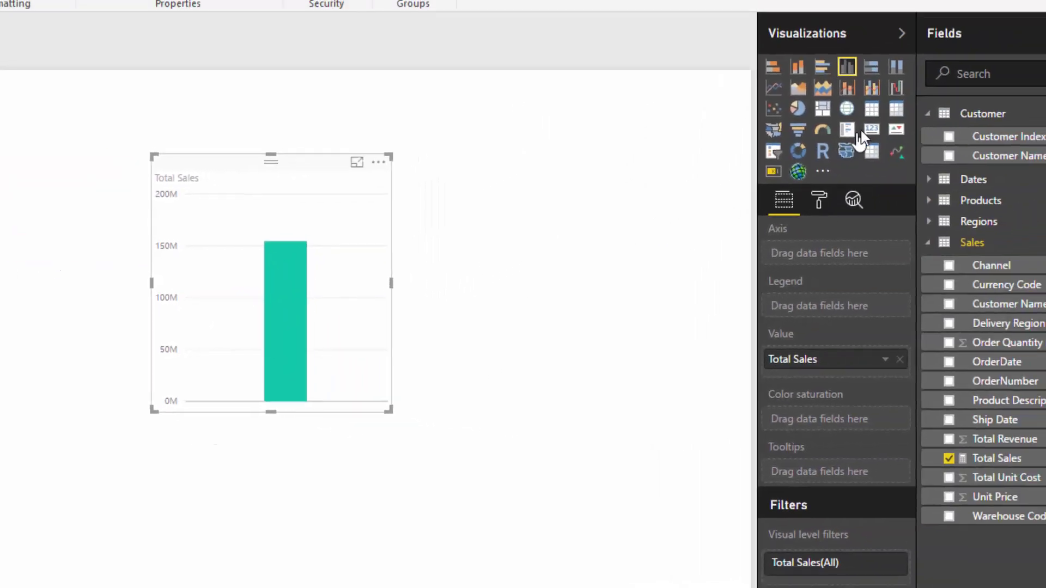
{"action": "left_click", "coordinate": [870, 131]}
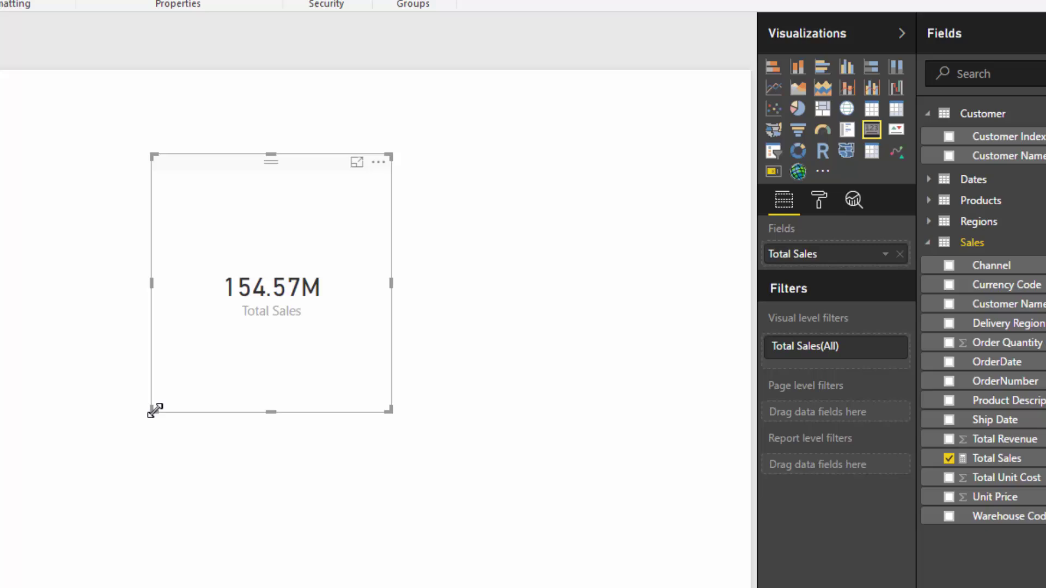
{"action": "left_click_drag", "start_coordinate": [155, 410], "coordinate": [260, 246]}
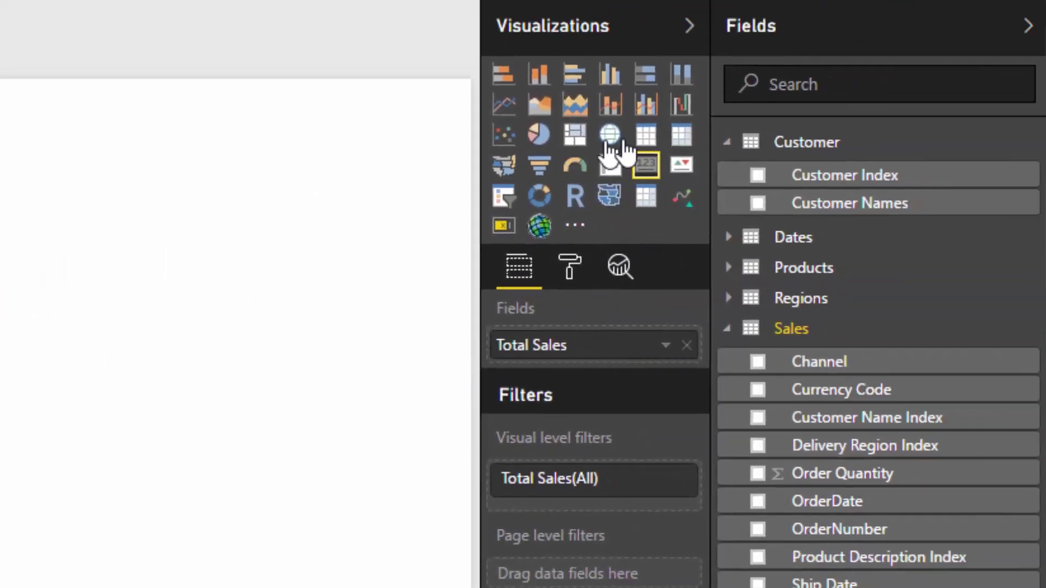
Convert the card to a table, add the Dates Date field, and enlarge the visual.
{"action": "left_click", "coordinate": [646, 137]}
{"action": "left_click", "coordinate": [728, 237]}
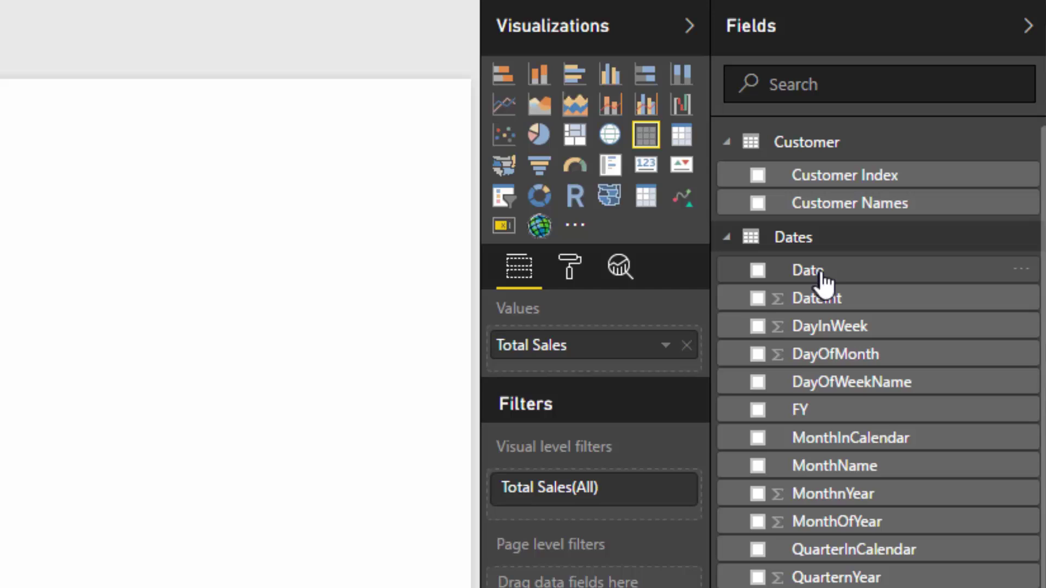
{"action": "left_click_drag", "start_coordinate": [820, 272], "coordinate": [621, 345]}
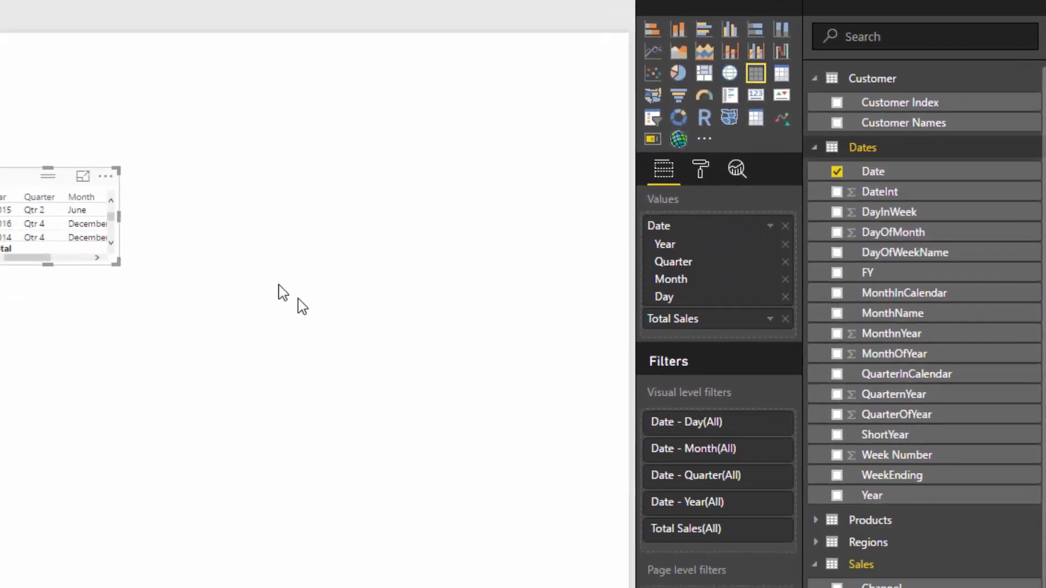
{"action": "left_click_drag", "start_coordinate": [116, 262], "coordinate": [348, 482]}
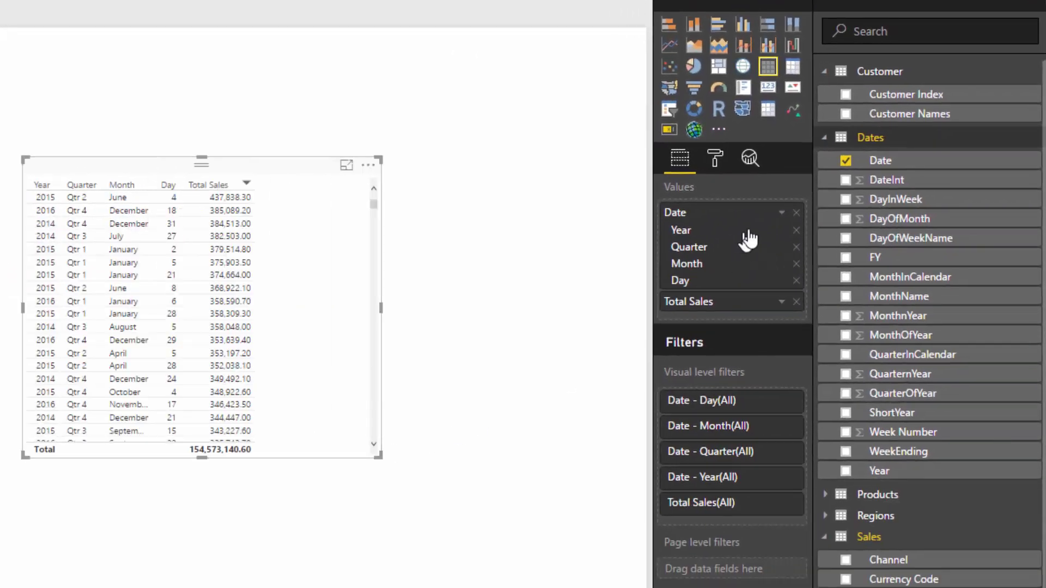
Show plain Date instead of Date Hierarchy, sort dates earliest first, and make the table taller.
{"action": "left_click", "coordinate": [782, 213]}
{"action": "left_click", "coordinate": [814, 299]}
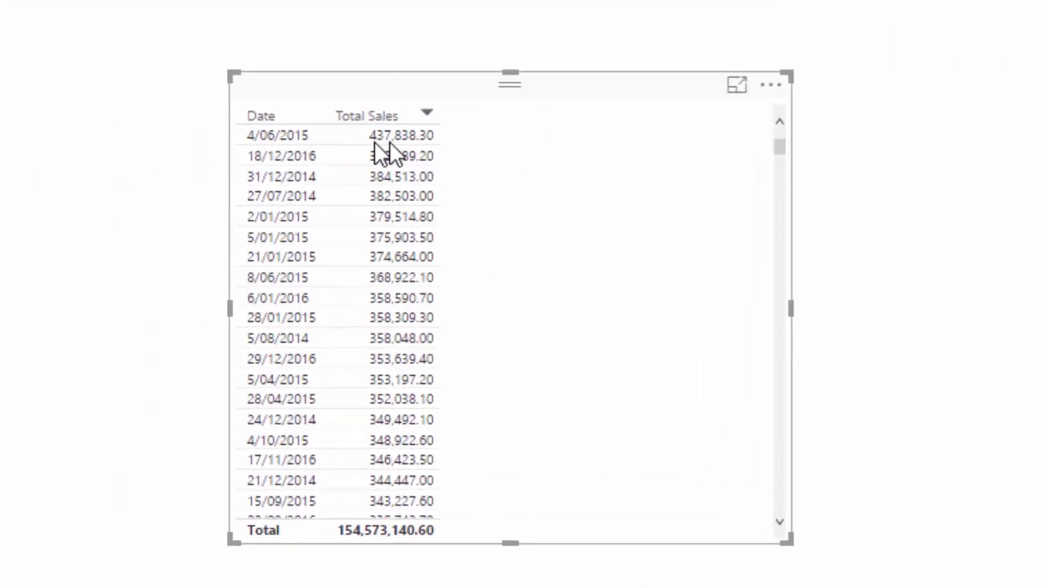
{"action": "left_click", "coordinate": [309, 112]}
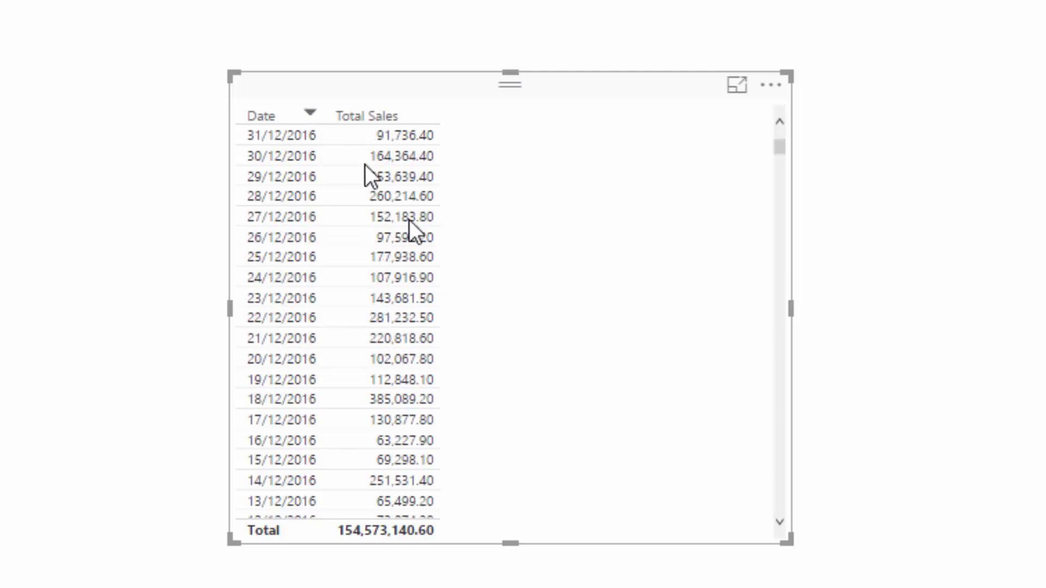
{"action": "left_click", "coordinate": [312, 115]}
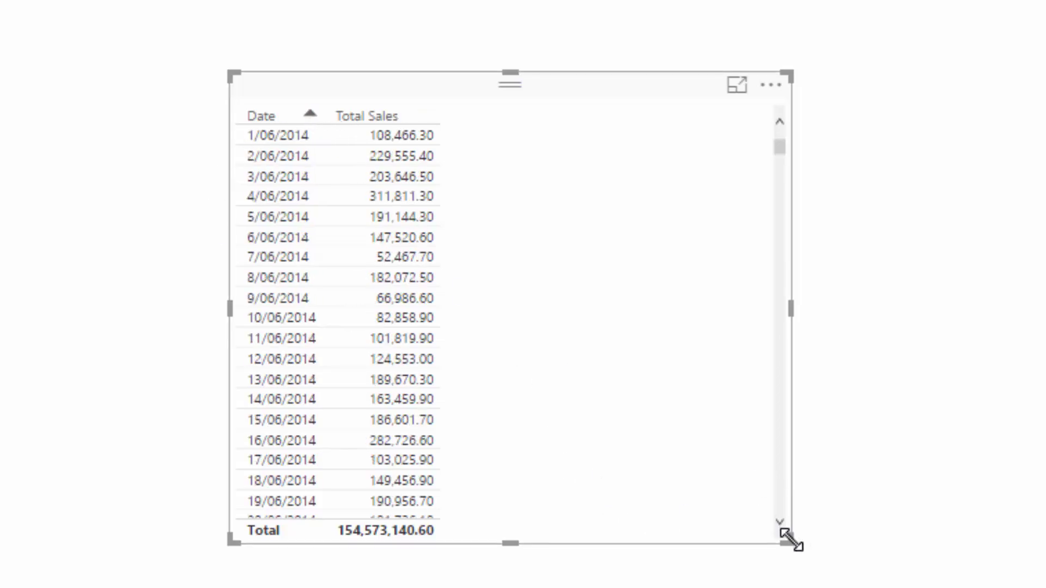
{"action": "left_click_drag", "start_coordinate": [785, 540], "coordinate": [790, 585]}
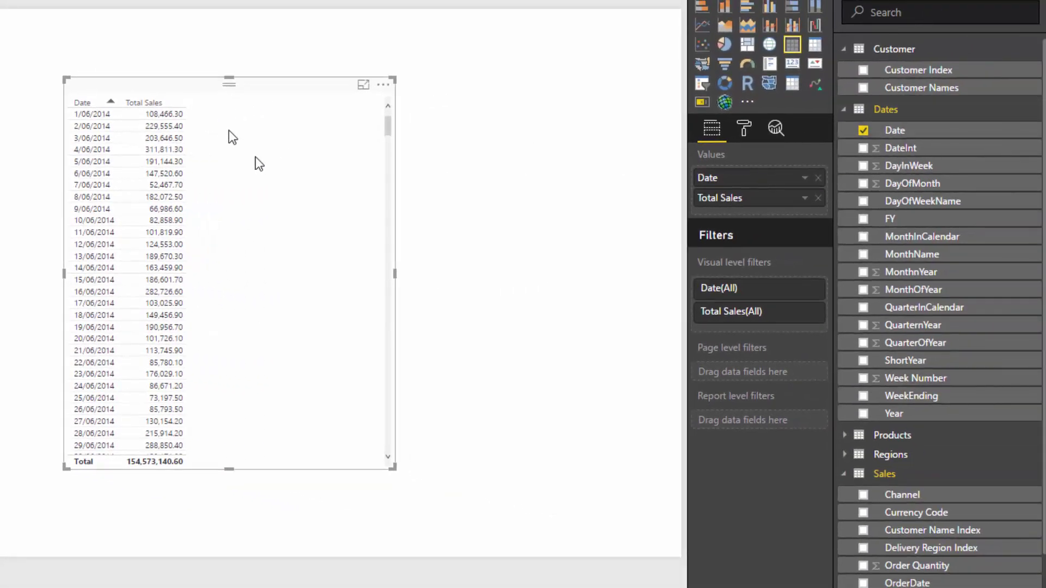
Select the Total Sales measure in the Sales table's field list.
{"action": "left_click_drag", "start_coordinate": [259, 167], "coordinate": [276, 149]}
{"action": "scroll", "coordinate": [918, 346], "scroll_direction": "down", "scroll_amount": 1}
{"action": "scroll", "coordinate": [917, 346], "scroll_direction": "down", "scroll_amount": 3}
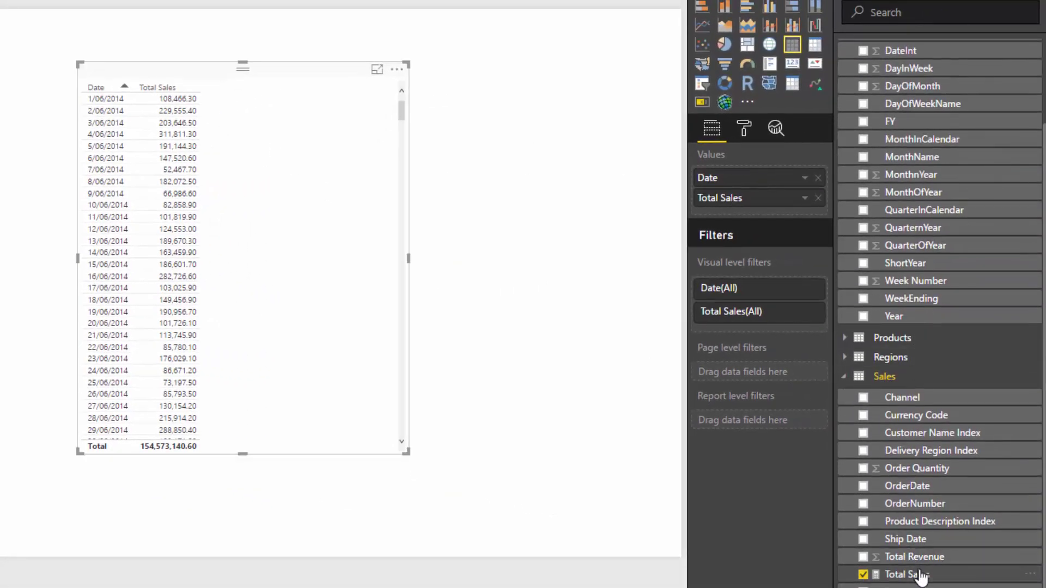
{"action": "left_click", "coordinate": [905, 574]}
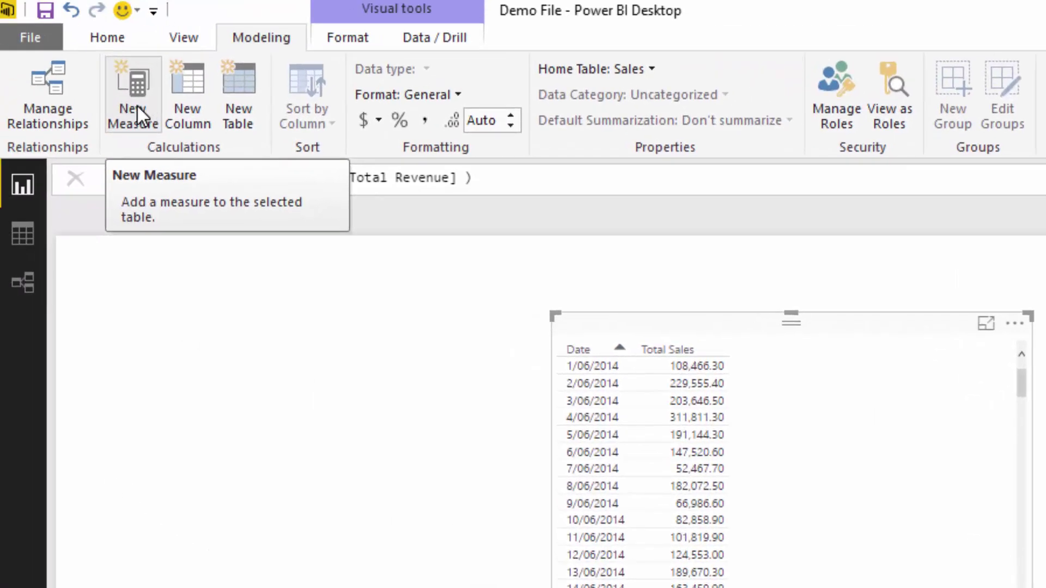
Create Total Sales LY = CALCULATE( [Total Sales], SAMEPERIODLASTYEAR( Dates[Date] ) ).
{"action": "left_click", "coordinate": [136, 109]}
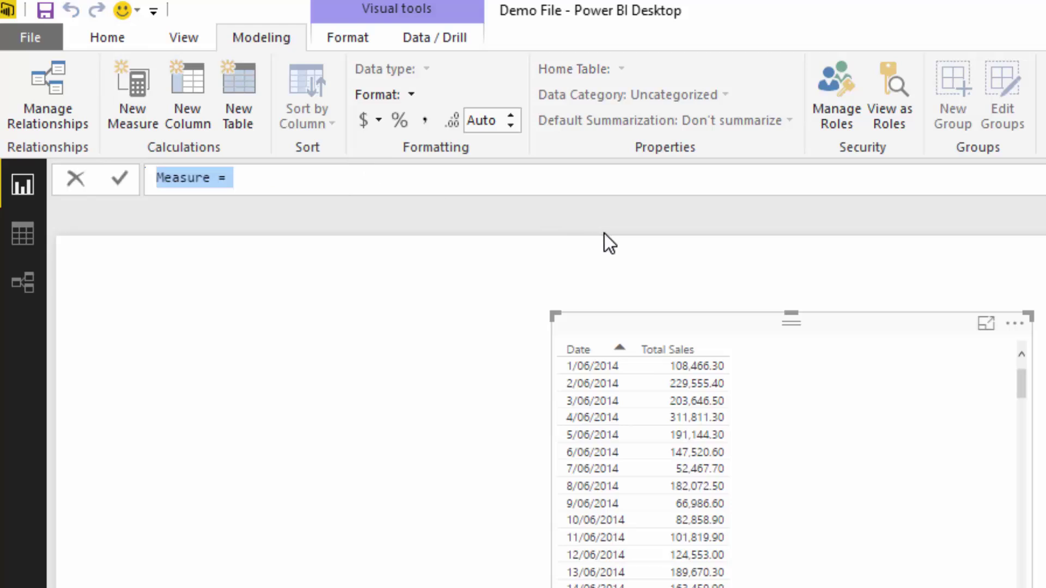
{"action": "type", "text": "T"}
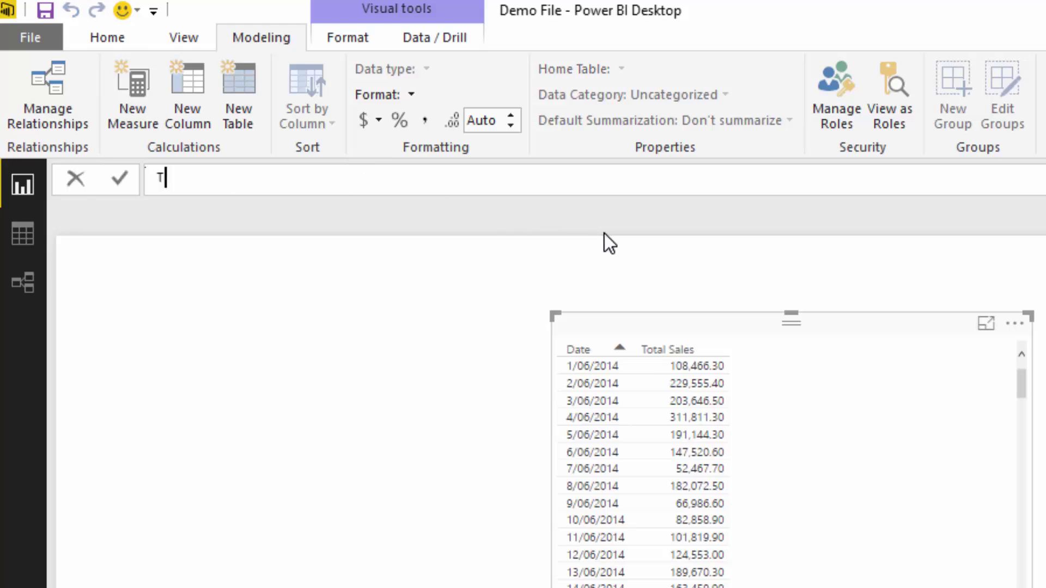
{"action": "type", "text": "otal Sales LY"}
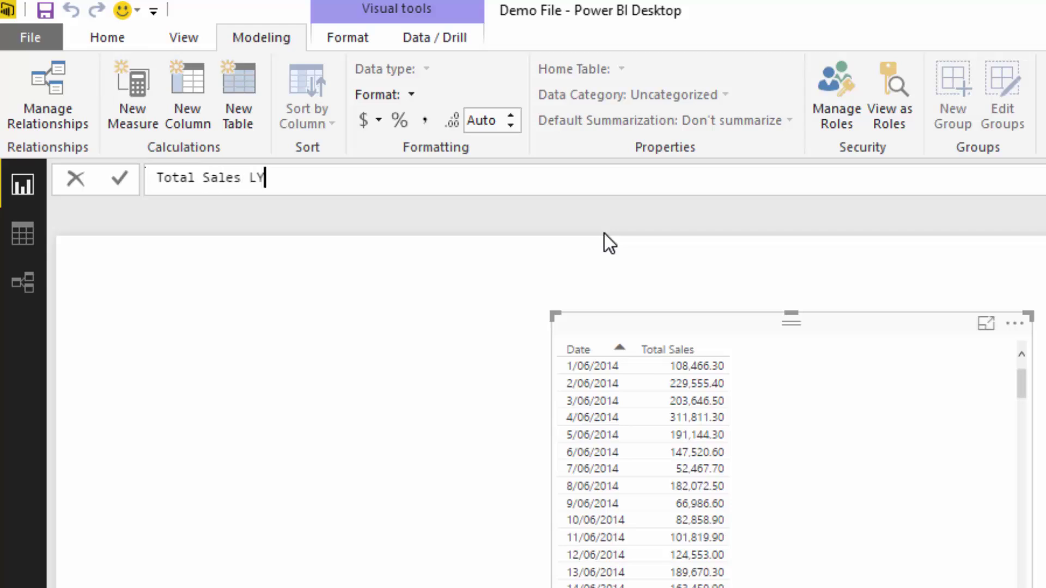
{"action": "type", "text": " = CAL"}
{"action": "key", "text": "Tab"}
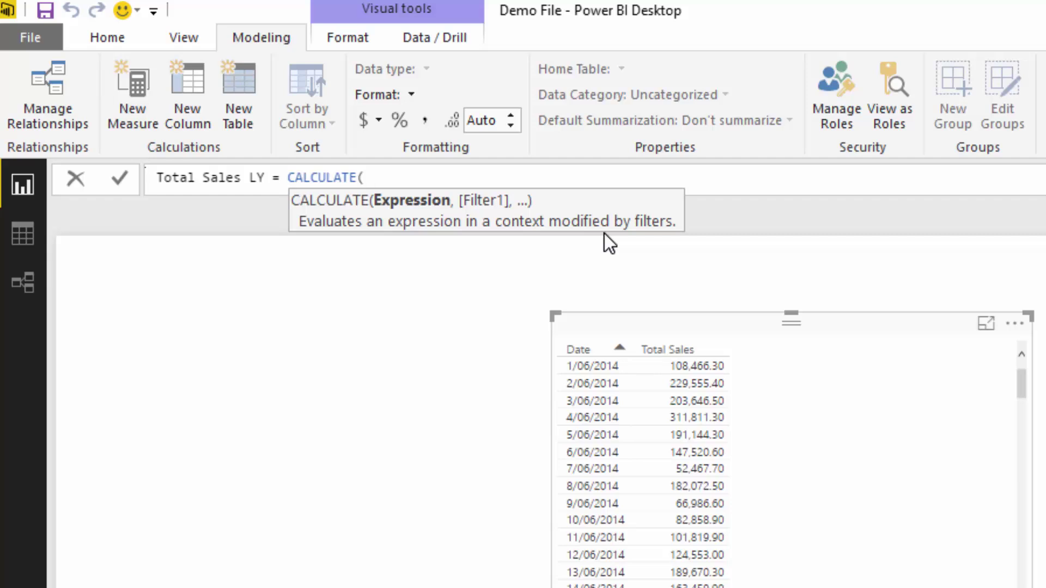
{"action": "type", "text": "Tot"}
{"action": "key", "text": "Tab"}
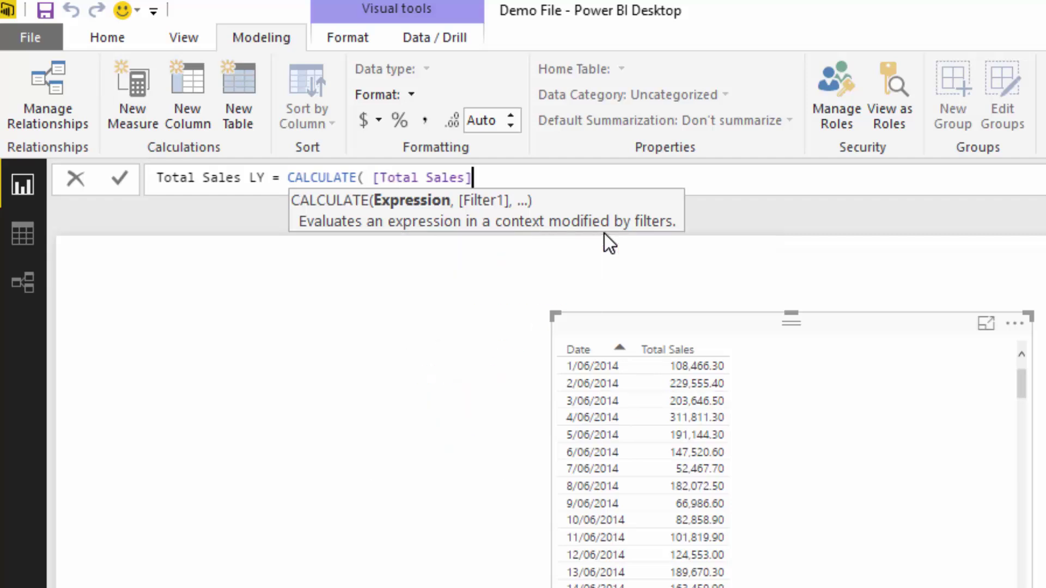
{"action": "type", "text": ","}
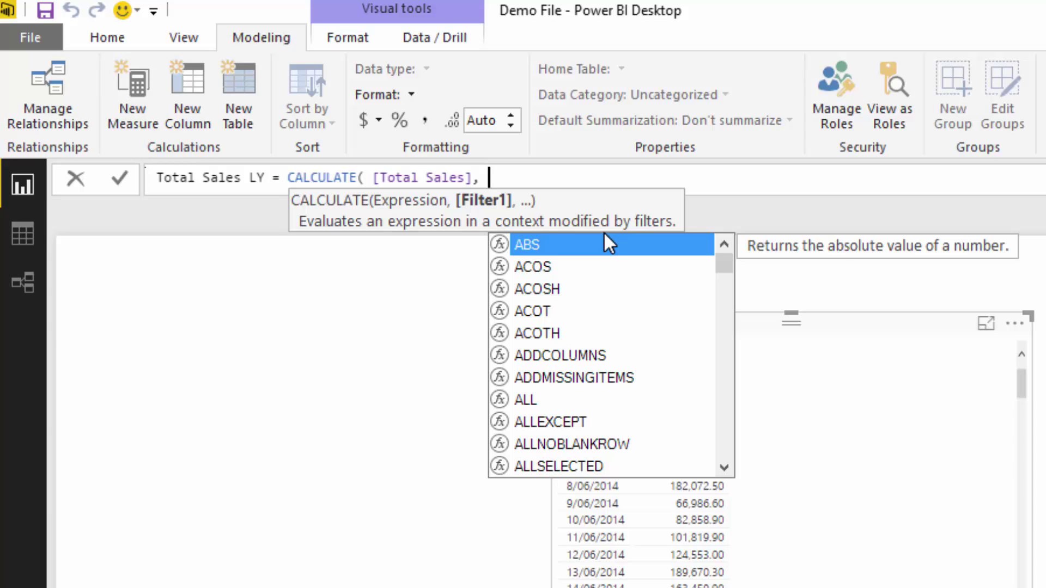
{"action": "type", "text": "SAM"}
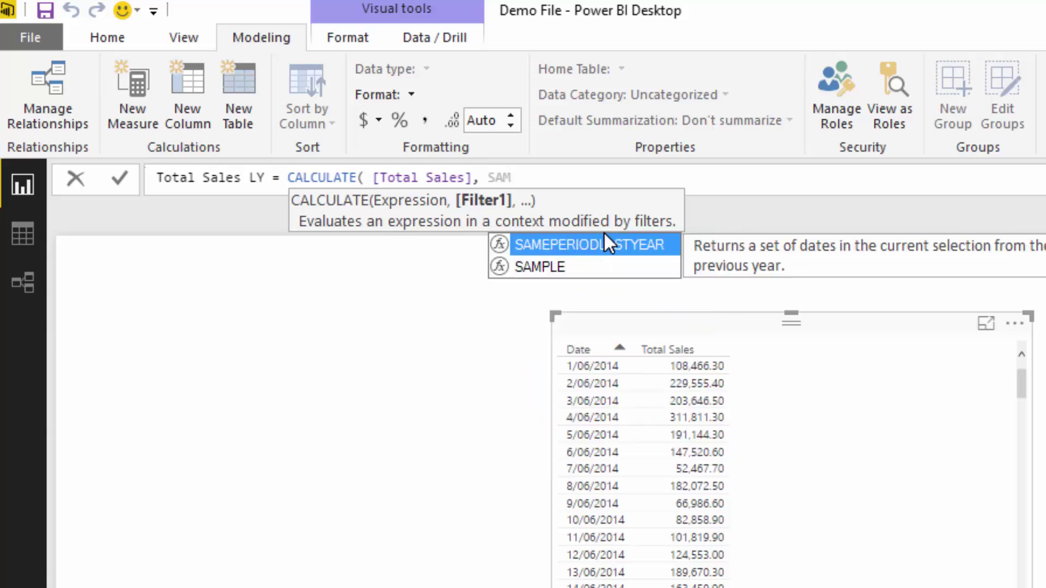
{"action": "key", "text": "Tab"}
{"action": "type", "text": "Date"}
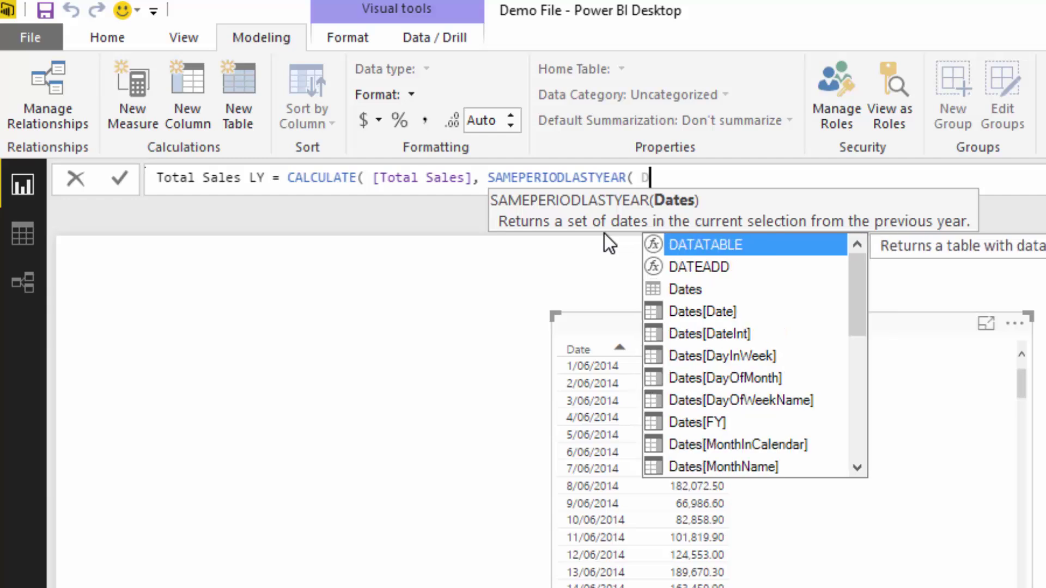
{"action": "key", "text": "Down"}
{"action": "key", "text": "Down"}
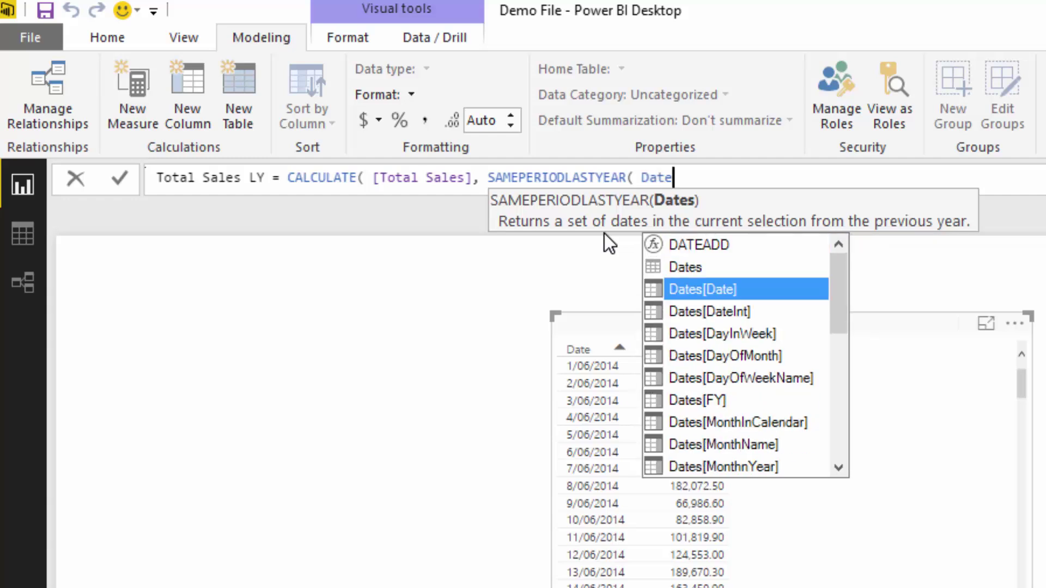
{"action": "key", "text": "Tab"}
{"action": "type", "text": ") )"}
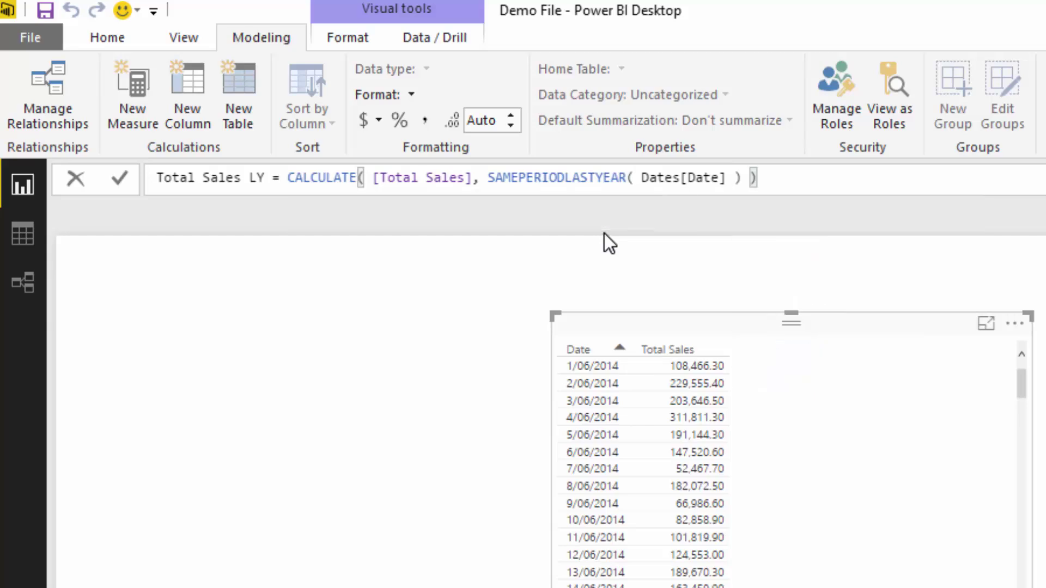
{"action": "key", "text": "Return"}
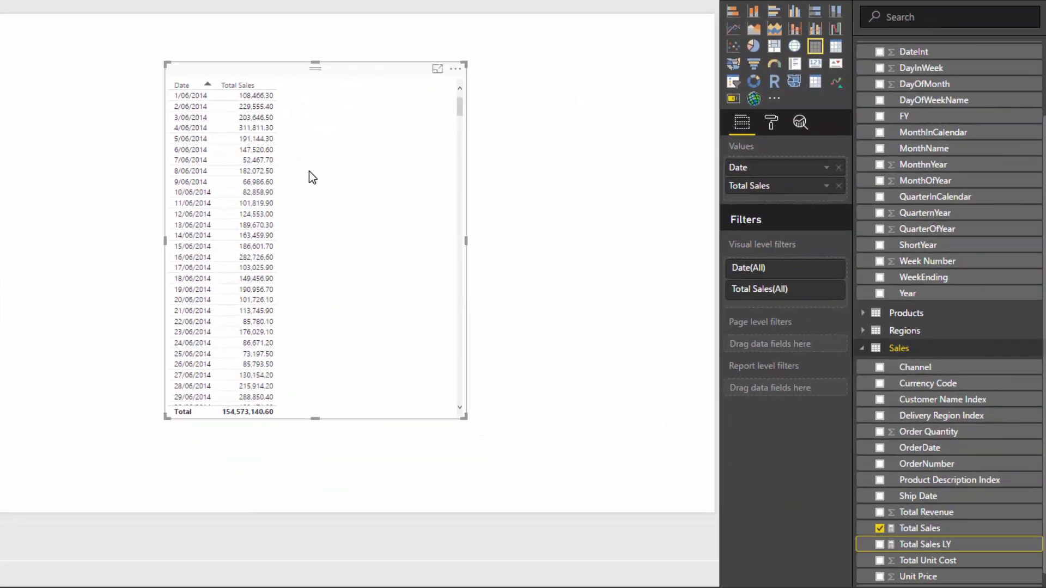
Add Total Sales LY to the table, then highlight the CALCULATE, SAMEPERIODLASTYEAR and [Total Sales] formula parts.
{"action": "left_click_drag", "start_coordinate": [907, 544], "coordinate": [340, 185]}
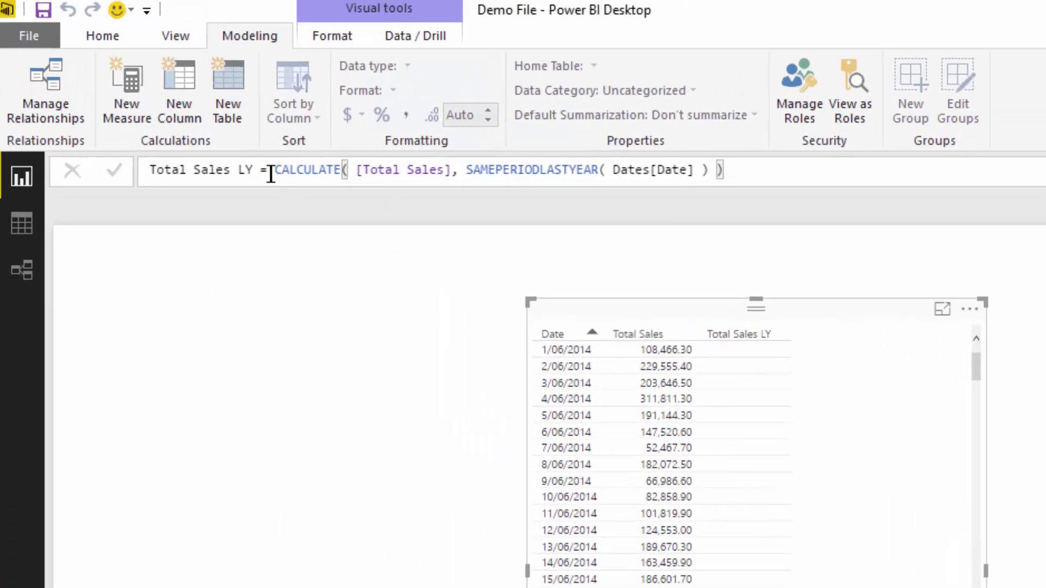
{"action": "left_click_drag", "start_coordinate": [275, 170], "coordinate": [349, 170]}
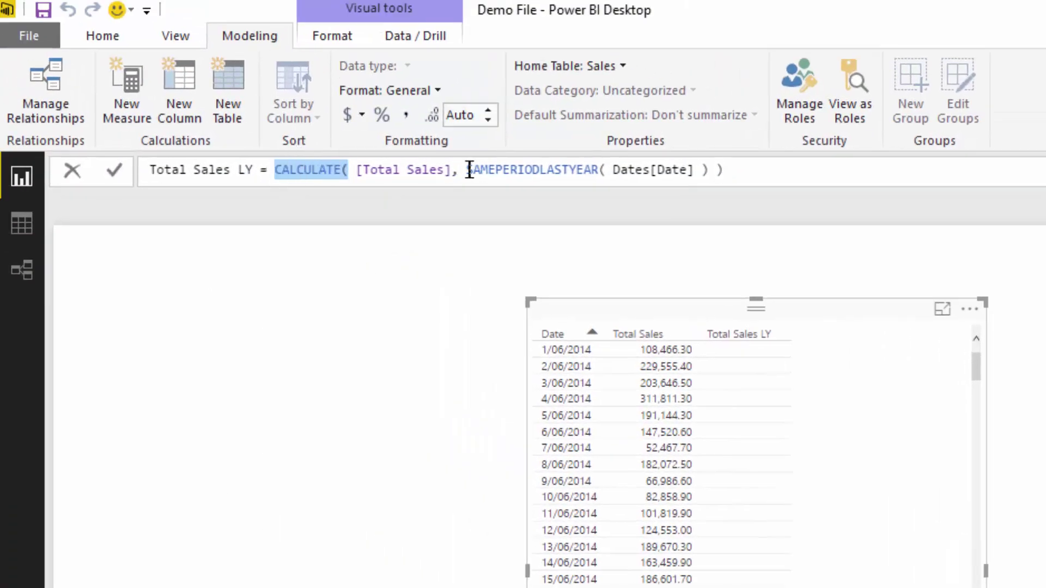
{"action": "left_click_drag", "start_coordinate": [469, 169], "coordinate": [734, 182]}
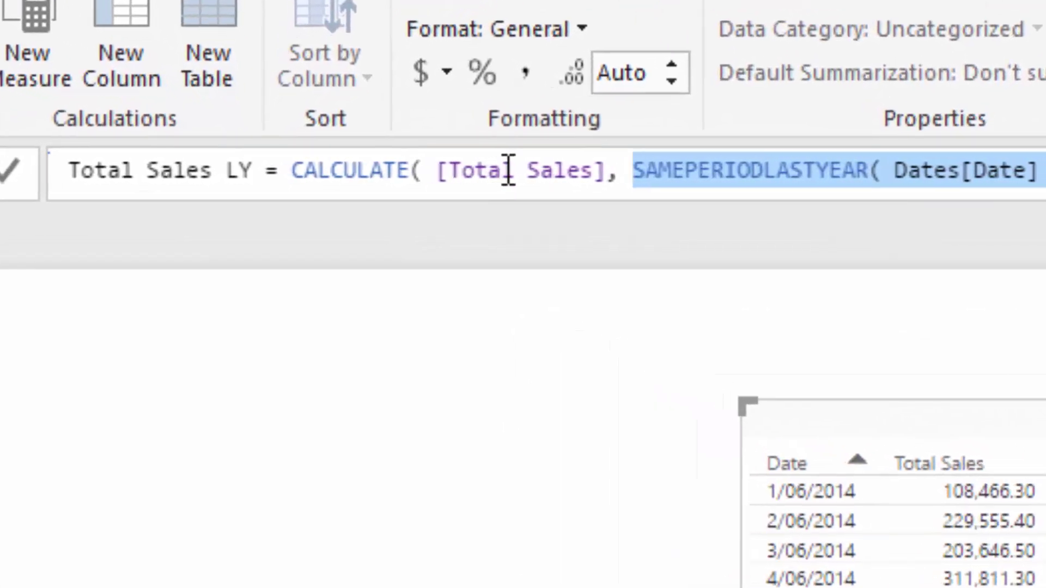
{"action": "left_click_drag", "start_coordinate": [606, 174], "coordinate": [438, 174]}
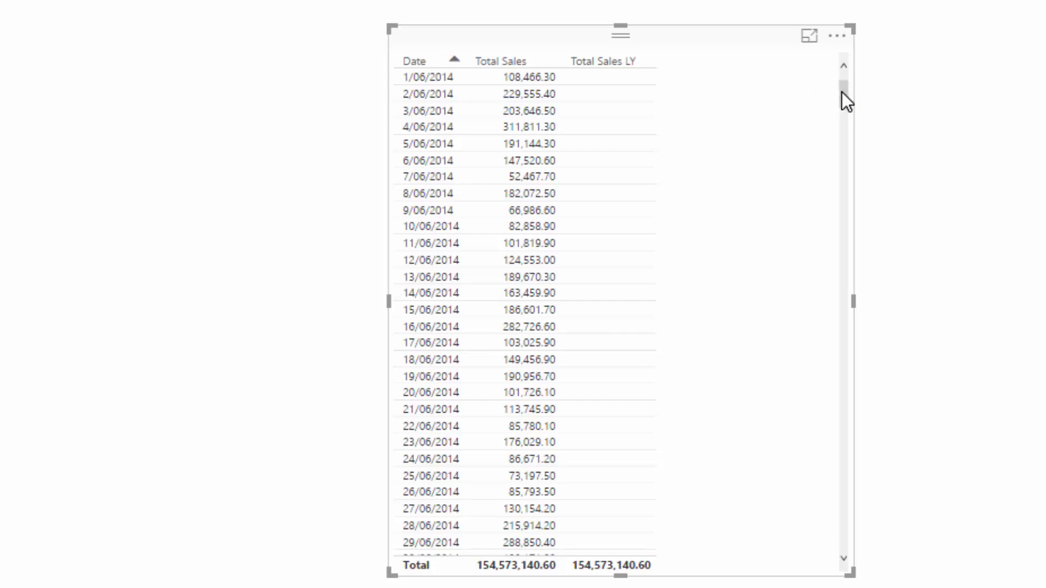
{"action": "left_click_drag", "start_coordinate": [844, 89], "coordinate": [828, 419]}
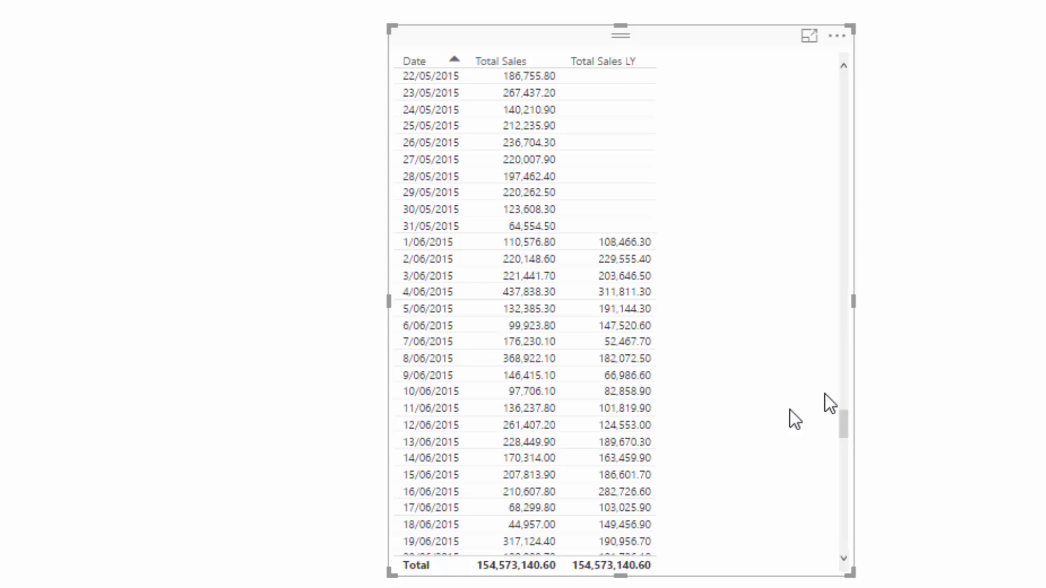
{"action": "left_click_drag", "start_coordinate": [844, 425], "coordinate": [844, 435]}
{"action": "scroll", "coordinate": [662, 249], "scroll_direction": "up", "scroll_amount": 2}
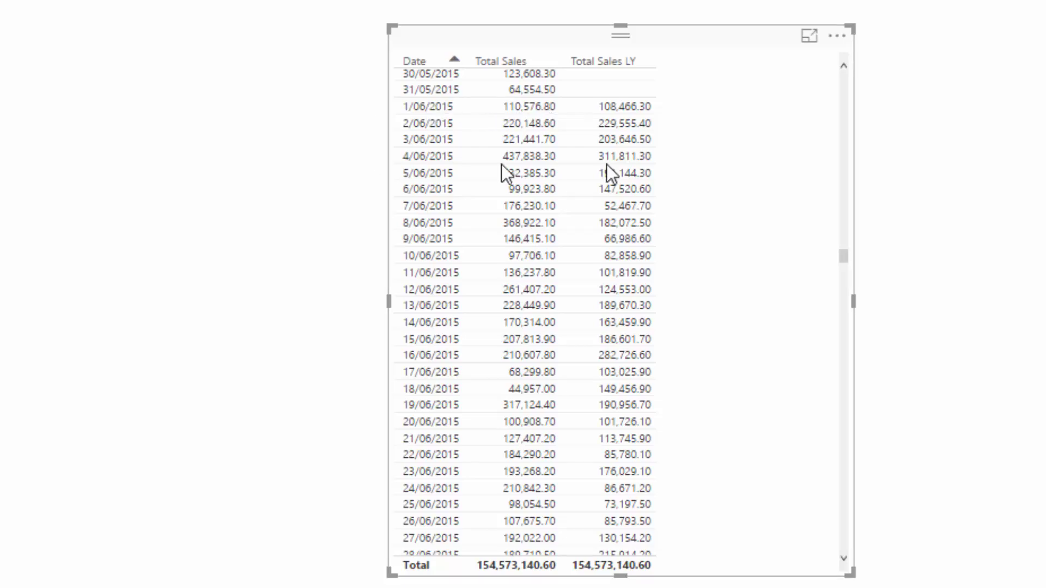
{"action": "left_click_drag", "start_coordinate": [752, 40], "coordinate": [81, 35]}
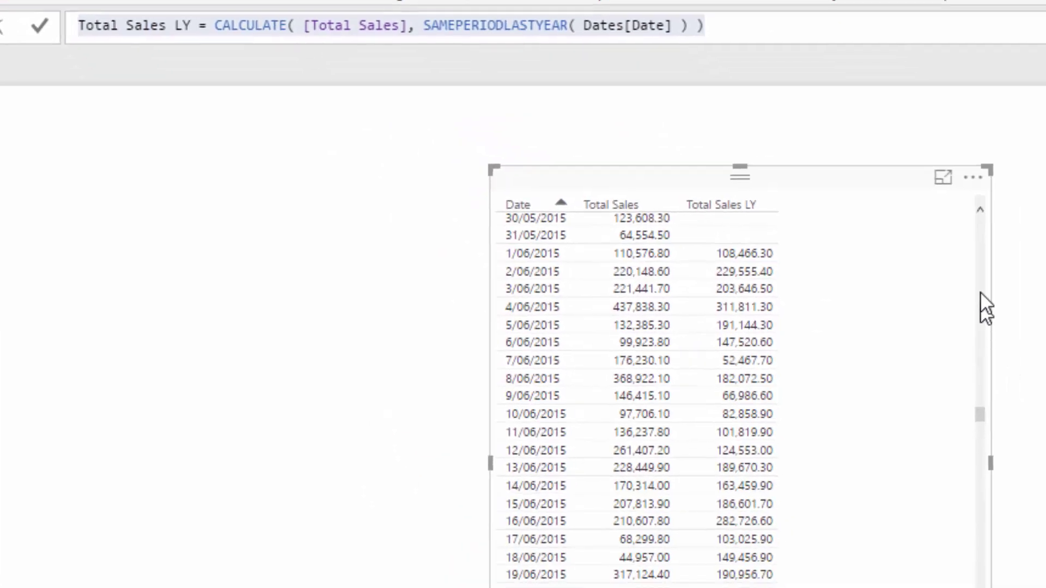
{"action": "scroll", "coordinate": [981, 255], "scroll_direction": "up", "scroll_amount": 10}
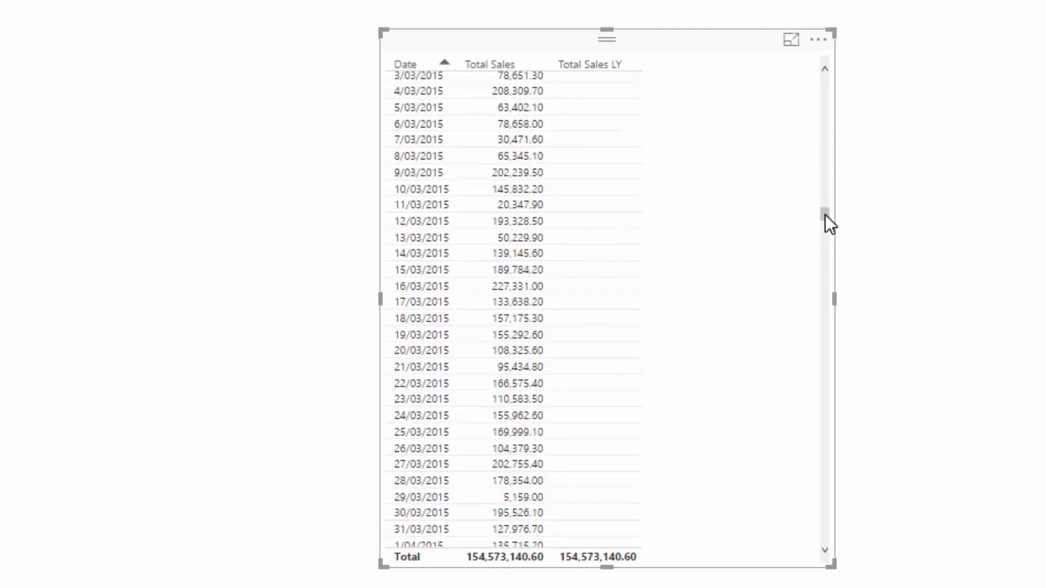
{"action": "left_click_drag", "start_coordinate": [825, 214], "coordinate": [831, 78]}
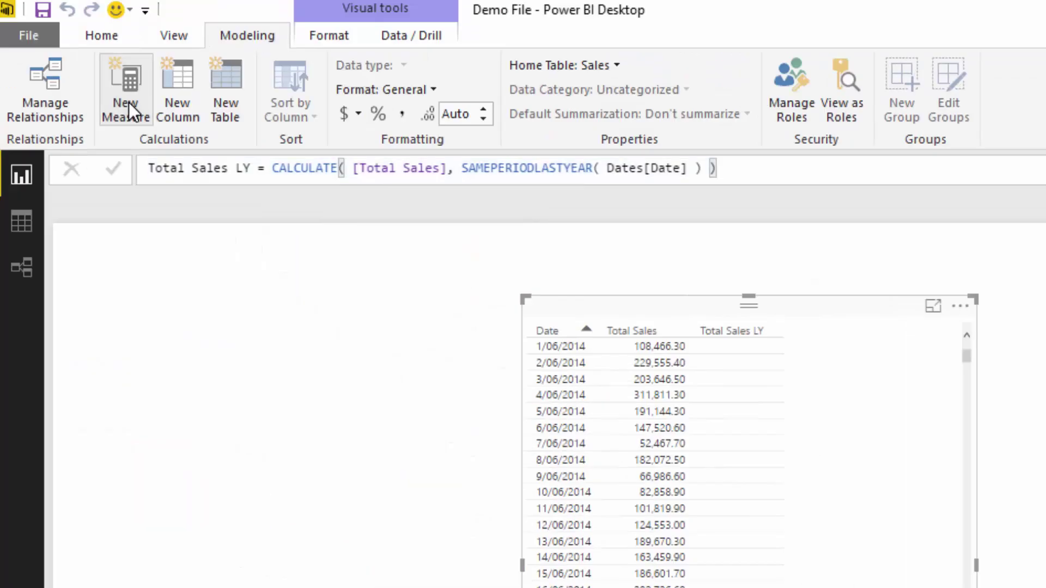
Create a new measure: Diff. Between TY and LY = [Total Sales] - [Total Sales LY].
{"action": "left_click", "coordinate": [129, 102]}
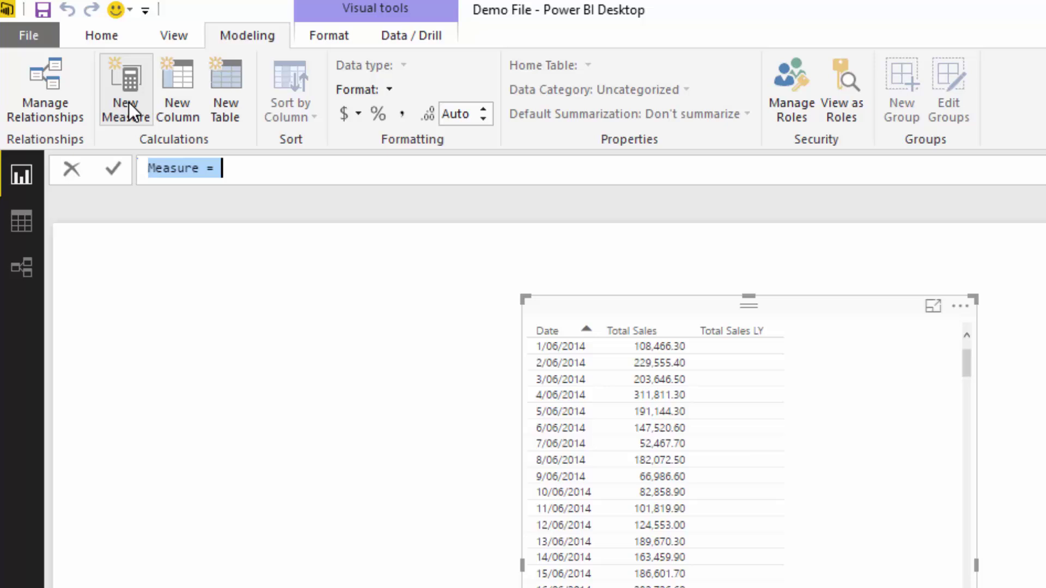
{"action": "type", "text": "Diff."}
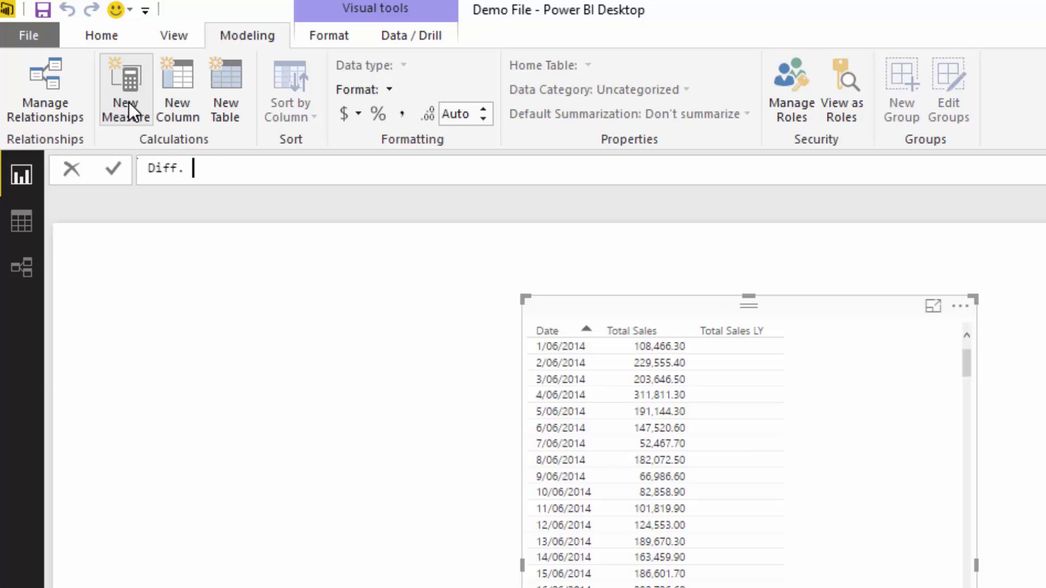
{"action": "type", "text": " Between TY and LY ="}
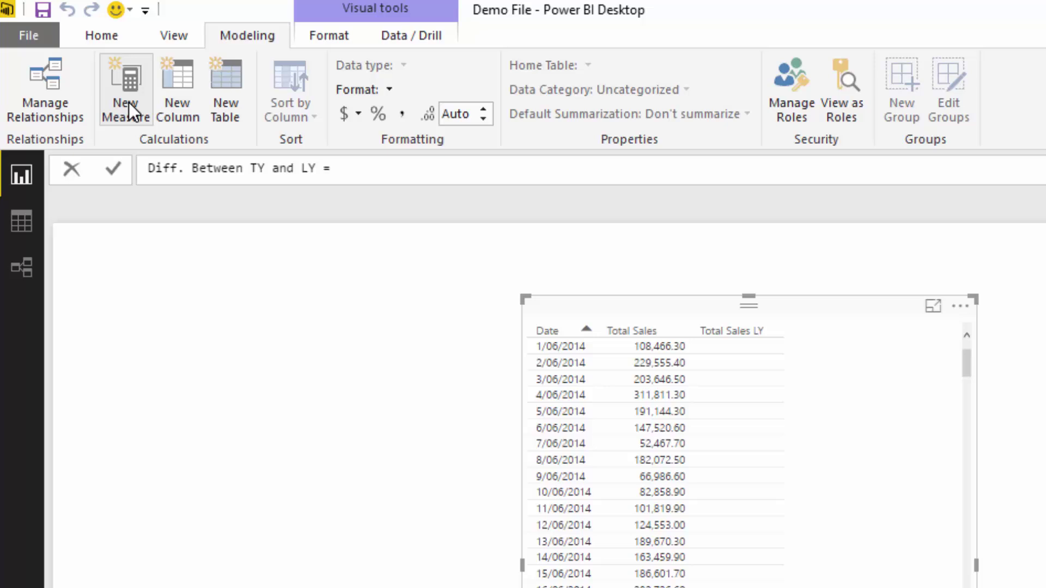
{"action": "type", "text": "Total"}
{"action": "key", "text": "Tab"}
{"action": "type", "text": "- "}
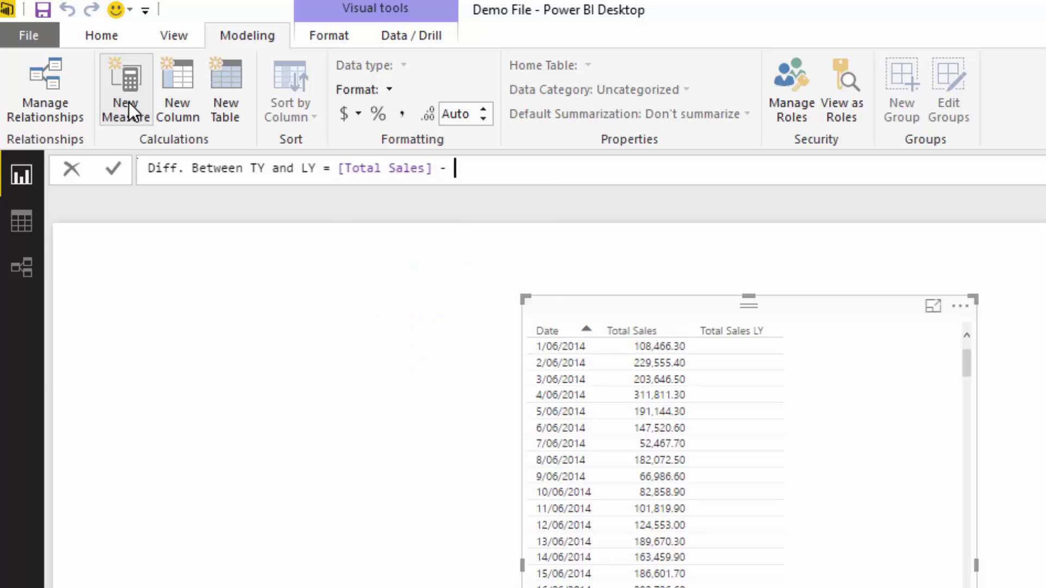
{"action": "type", "text": "[Total"}
{"action": "key", "text": "Down"}
{"action": "key", "text": "Tab"}
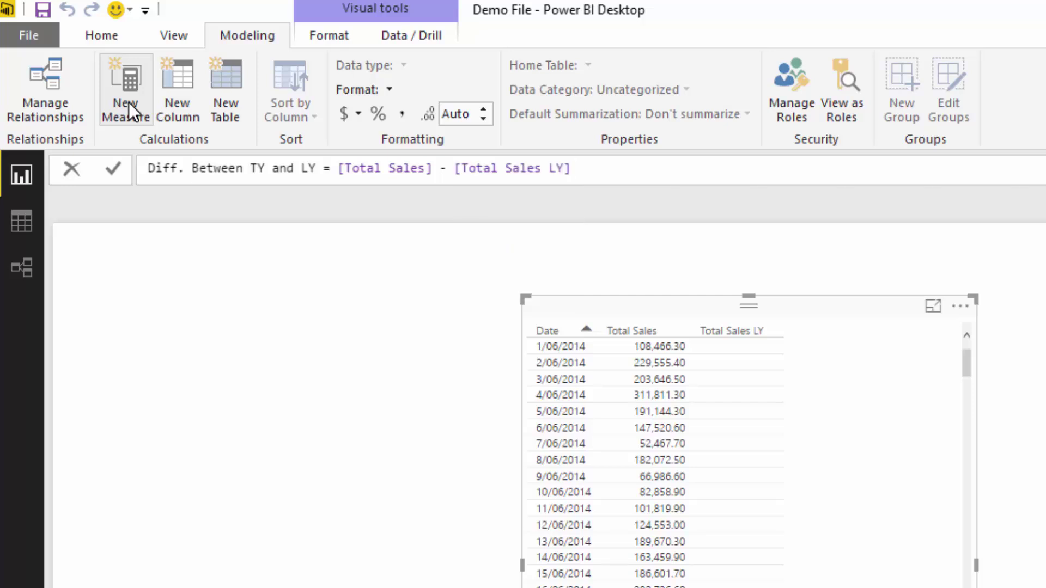
{"action": "key", "text": "Return"}
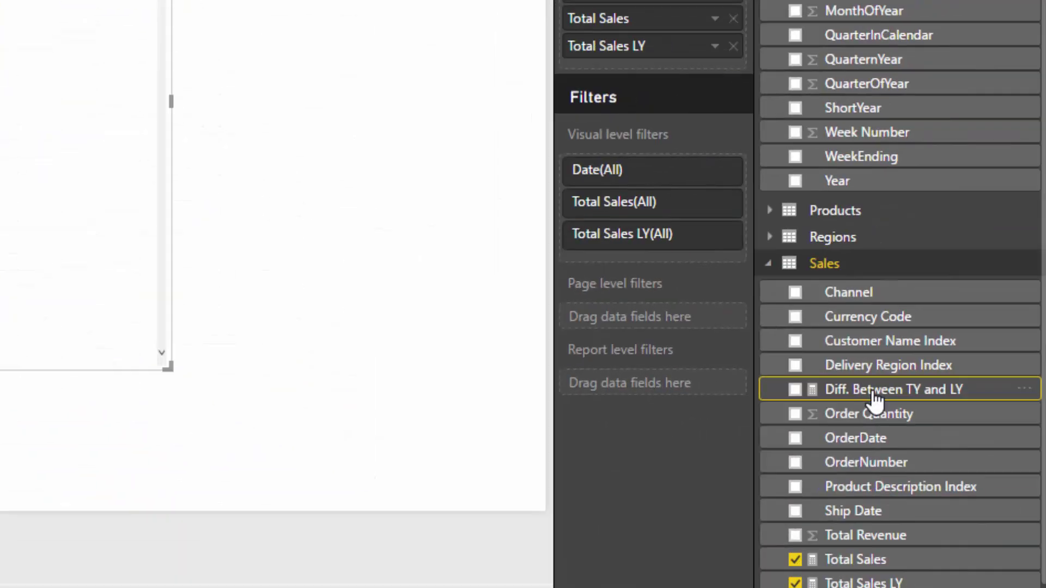
Add Diff. Between TY and LY to the table and widen the visual so all columns fit.
{"action": "left_click_drag", "start_coordinate": [872, 394], "coordinate": [56, 143]}
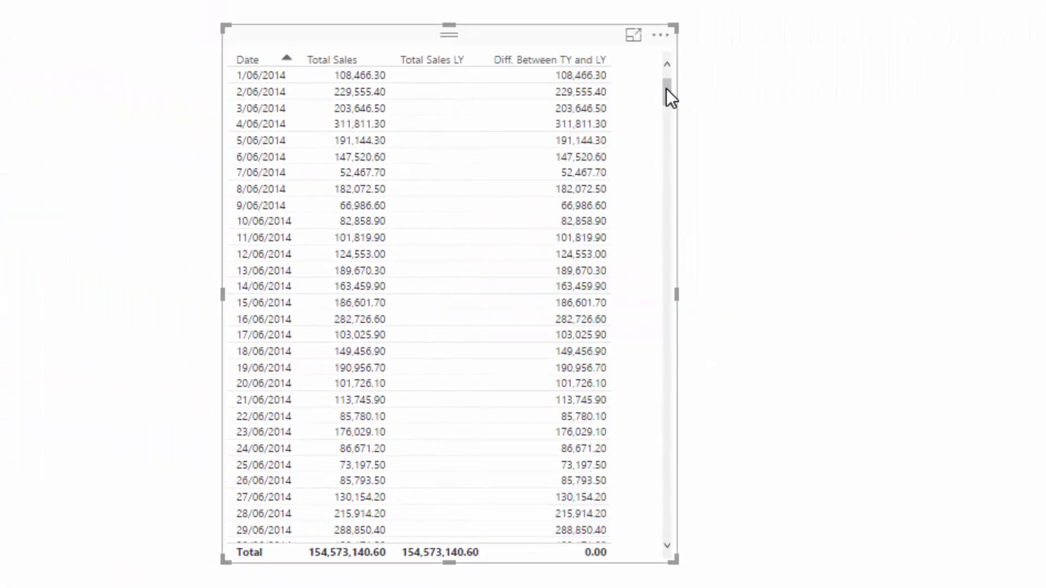
{"action": "left_click_drag", "start_coordinate": [665, 89], "coordinate": [652, 425]}
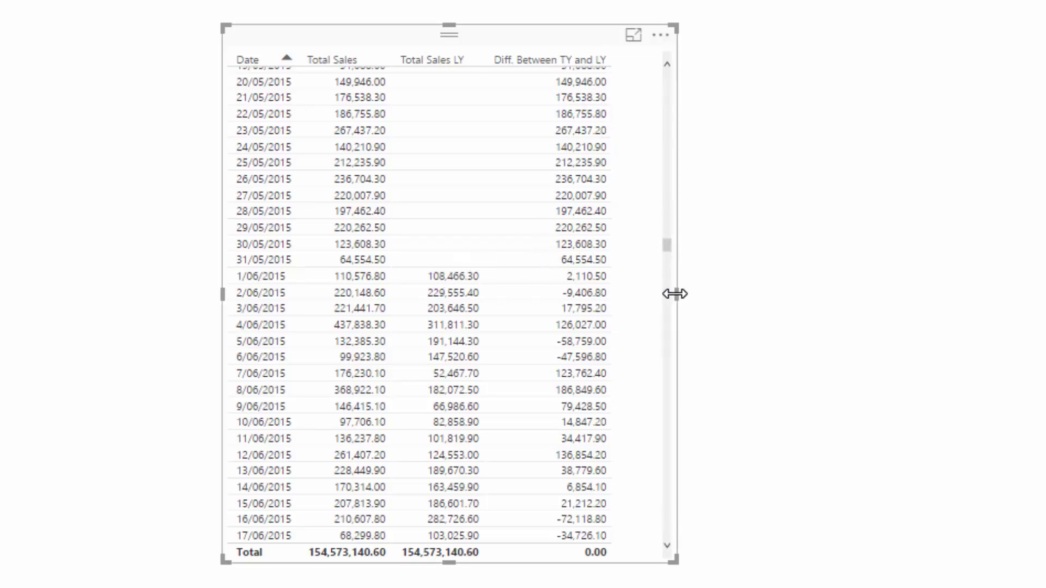
{"action": "left_click_drag", "start_coordinate": [677, 292], "coordinate": [736, 295]}
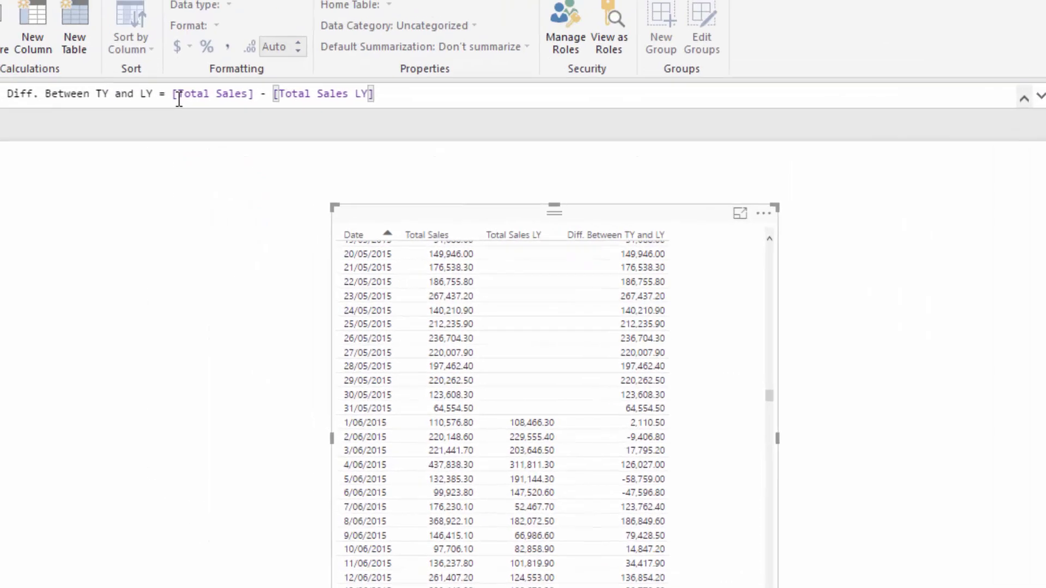
Wrap the formula in IF( ISBLANK( [Total Sales LY] ) as the condition.
{"action": "left_click", "coordinate": [179, 98]}
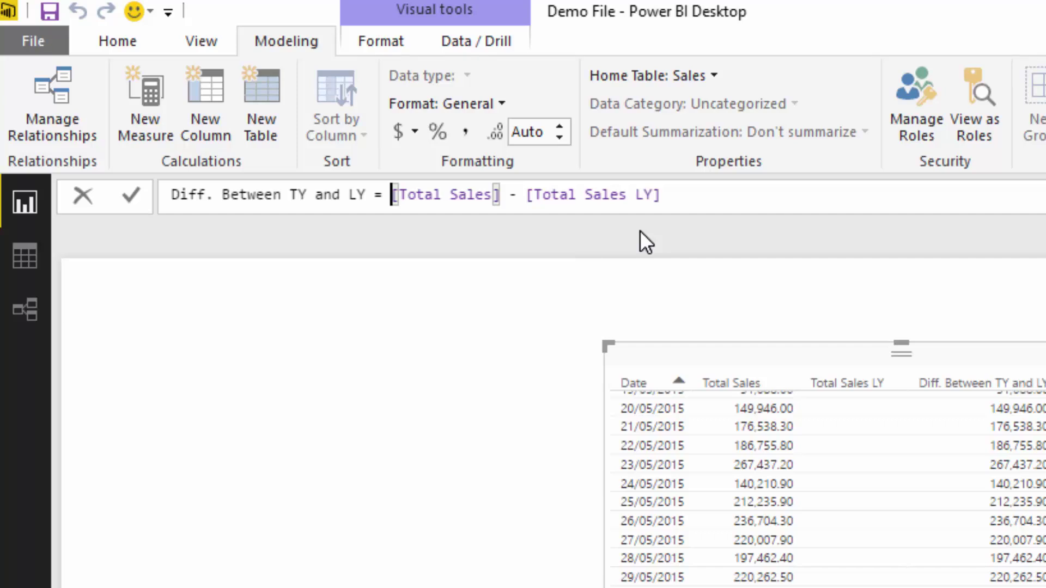
{"action": "type", "text": "IF( ["}
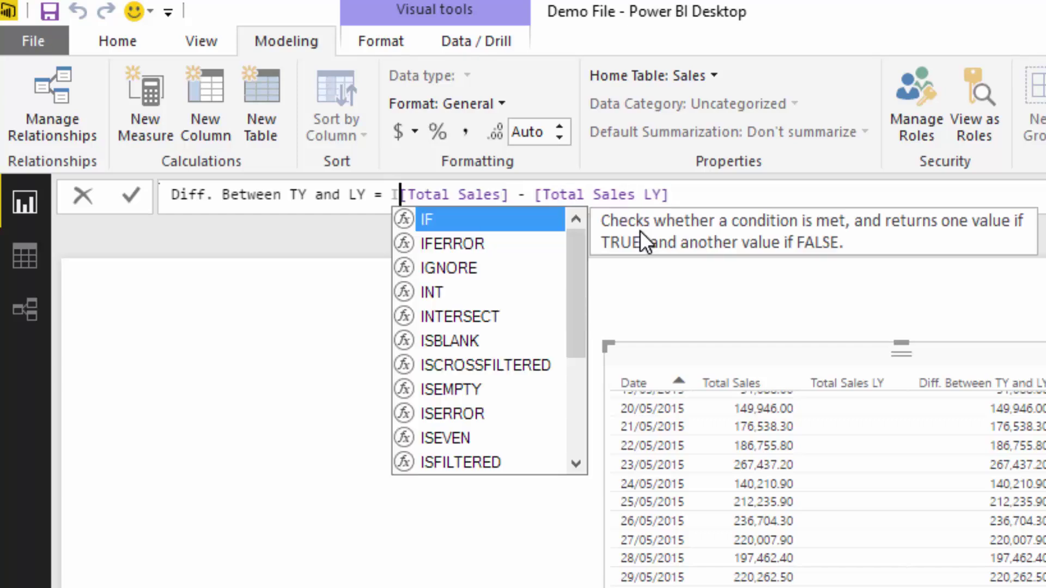
{"action": "type", "text": "Total"}
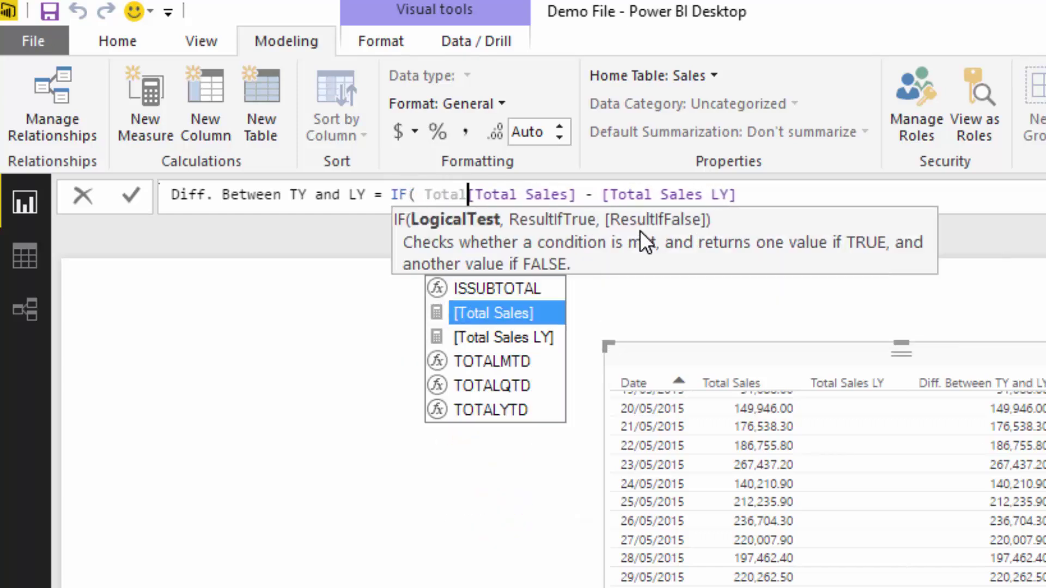
{"action": "key", "text": "Down"}
{"action": "key", "text": "Tab"}
{"action": "key", "text": "BackSpace"}
{"action": "key", "text": "BackSpace"}
{"action": "key", "text": "BackSpace"}
{"action": "key", "text": "BackSpace"}
{"action": "key", "text": "BackSpace"}
{"action": "key", "text": "BackSpace"}
{"action": "key", "text": "BackSpace"}
{"action": "key", "text": "BackSpace"}
{"action": "key", "text": "BackSpace"}
{"action": "key", "text": "BackSpace"}
{"action": "key", "text": "BackSpace"}
{"action": "key", "text": "BackSpace"}
{"action": "key", "text": "BackSpace"}
{"action": "key", "text": "BackSpace"}
{"action": "key", "text": "BackSpace"}
{"action": "key", "text": "BackSpace"}
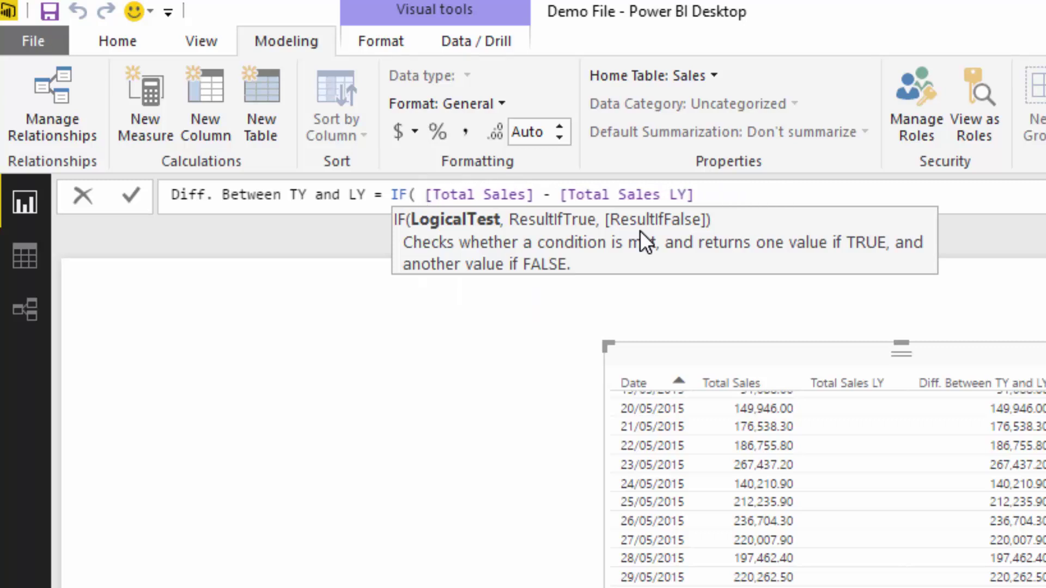
{"action": "type", "text": "IS"}
{"action": "key", "text": "Tab"}
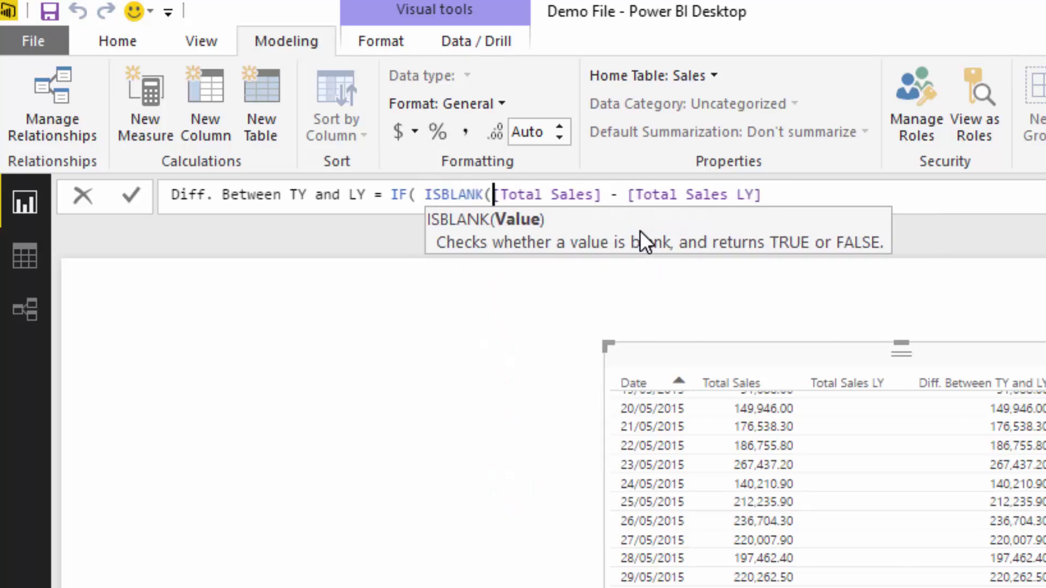
{"action": "type", "text": "[T"}
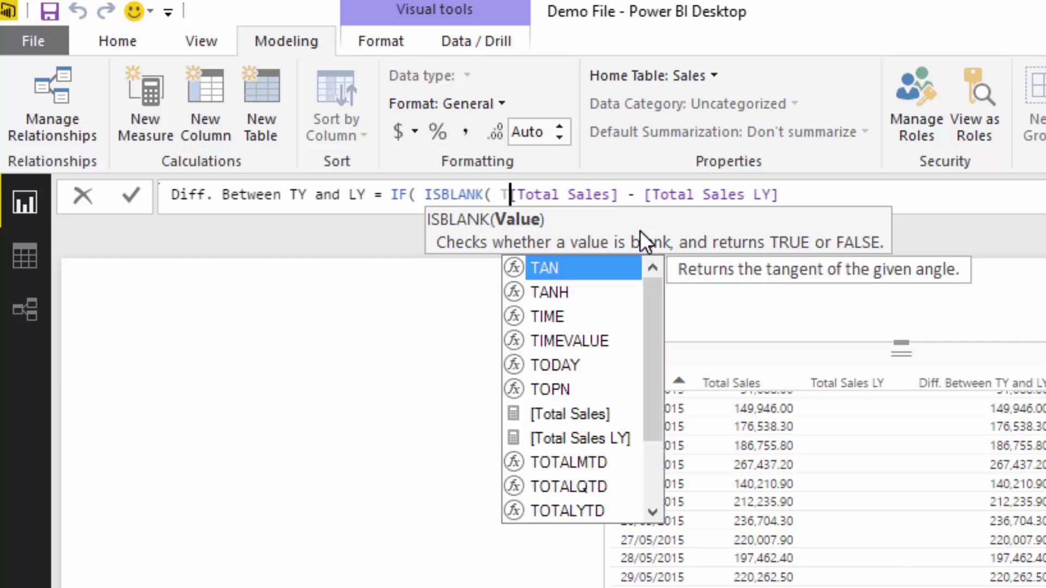
{"action": "type", "text": "otal"}
{"action": "key", "text": "Down"}
{"action": "key", "text": "Tab"}
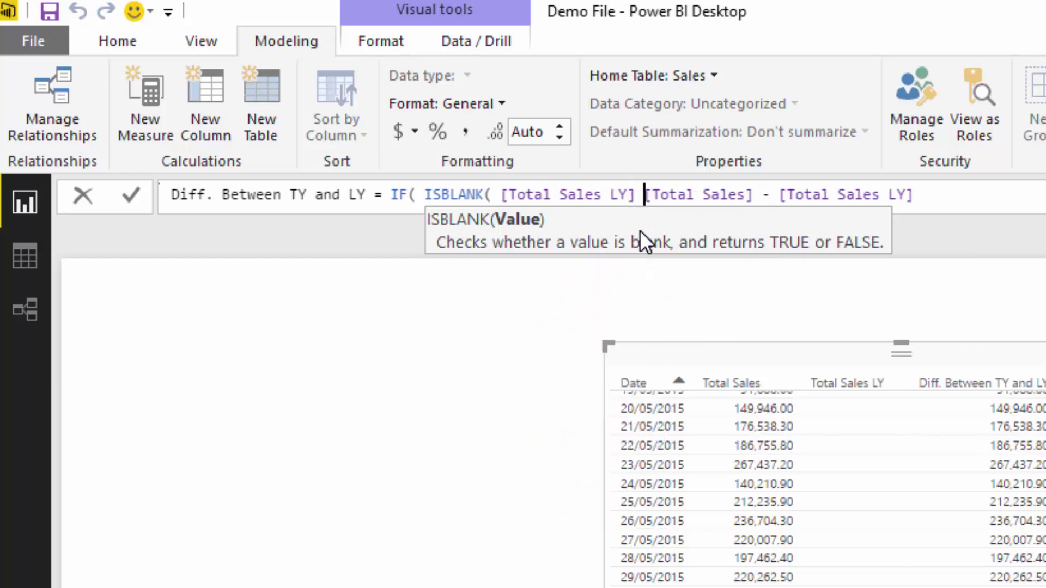
Add BLANK() as the true result, close the IF, and commit the measure.
{"action": "type", "text": "), BL"}
{"action": "key", "text": "Tab"}
{"action": "type", "text": ")"}
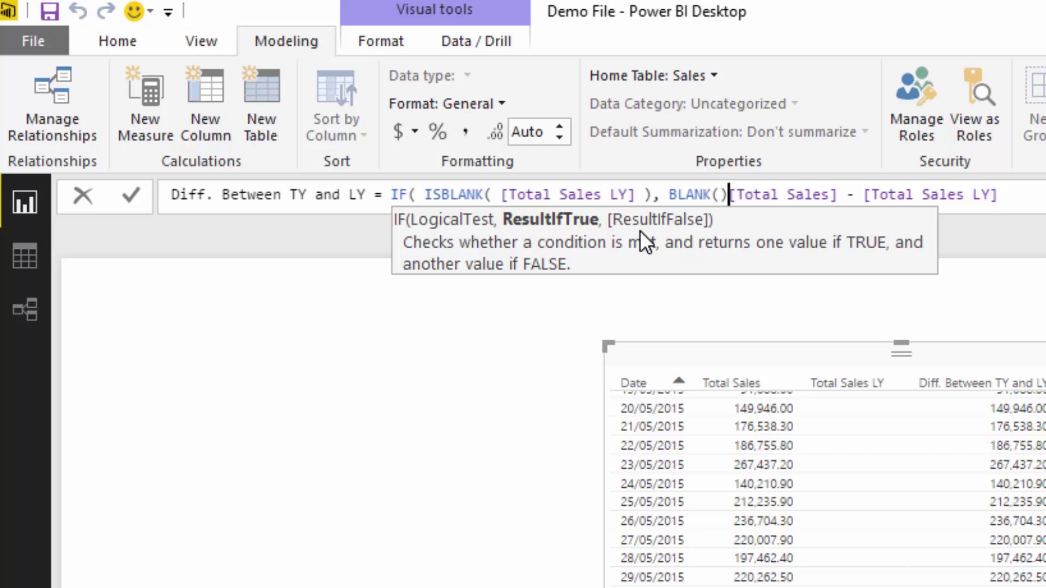
{"action": "type", "text": ","}
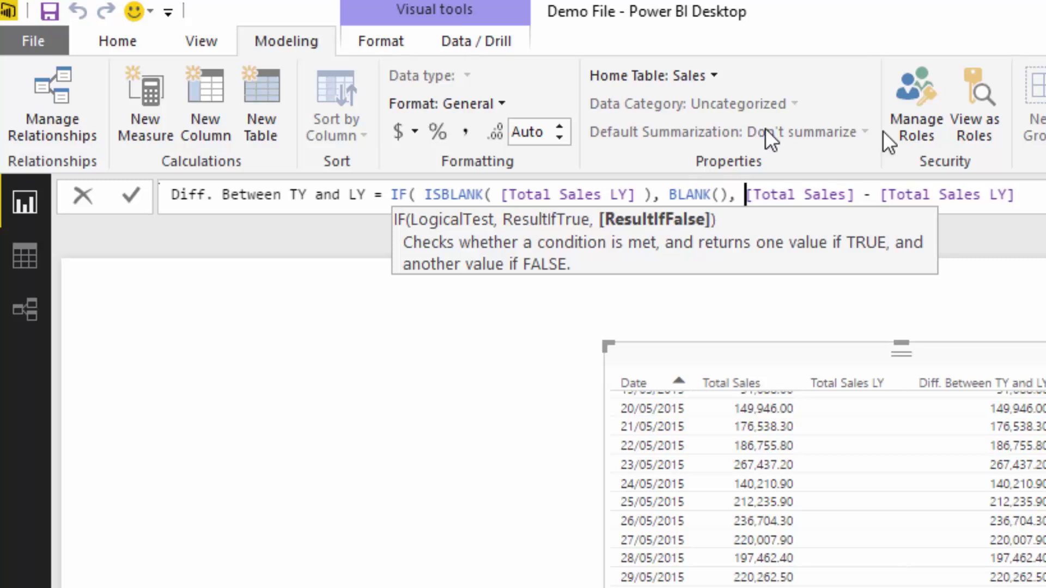
{"action": "key", "text": "End"}
{"action": "type", "text": ")"}
{"action": "key", "text": "Return"}
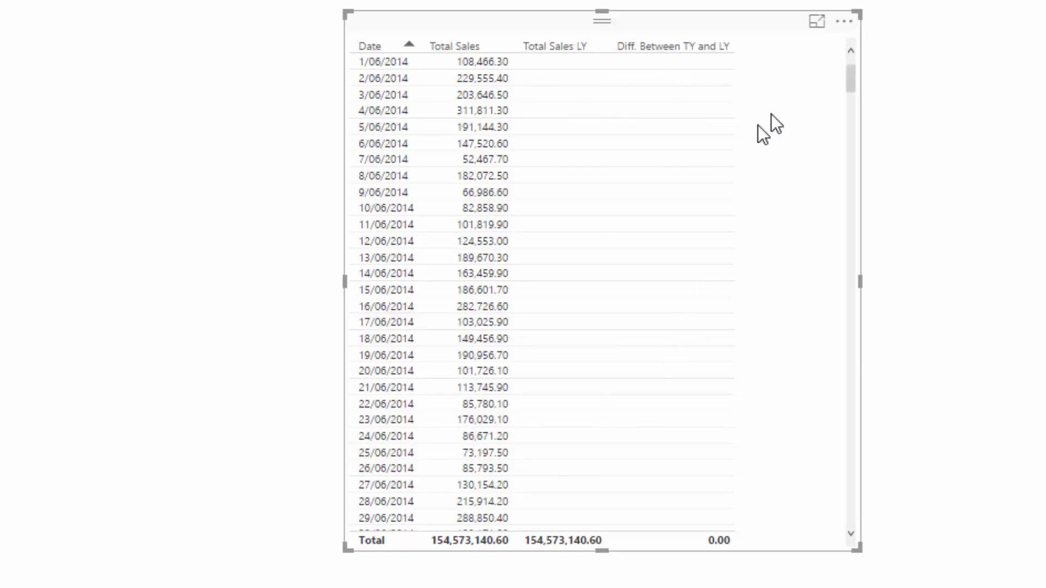
Shrink the sales-by-date table visual by dragging its corner.
{"action": "left_click_drag", "start_coordinate": [855, 74], "coordinate": [845, 400]}
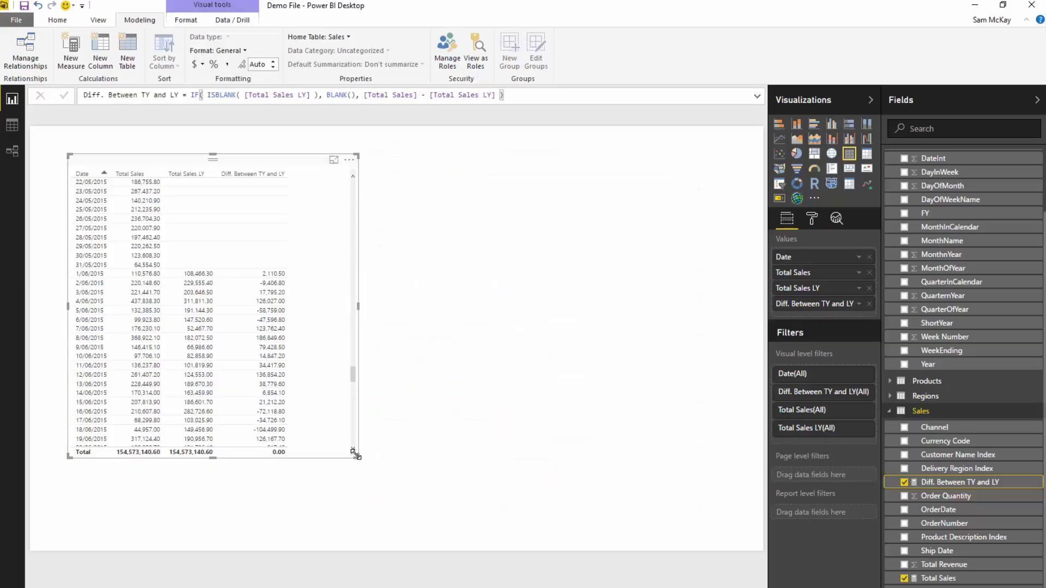
{"action": "left_click_drag", "start_coordinate": [859, 550], "coordinate": [804, 524]}
{"action": "left_click_drag", "start_coordinate": [322, 443], "coordinate": [324, 441]}
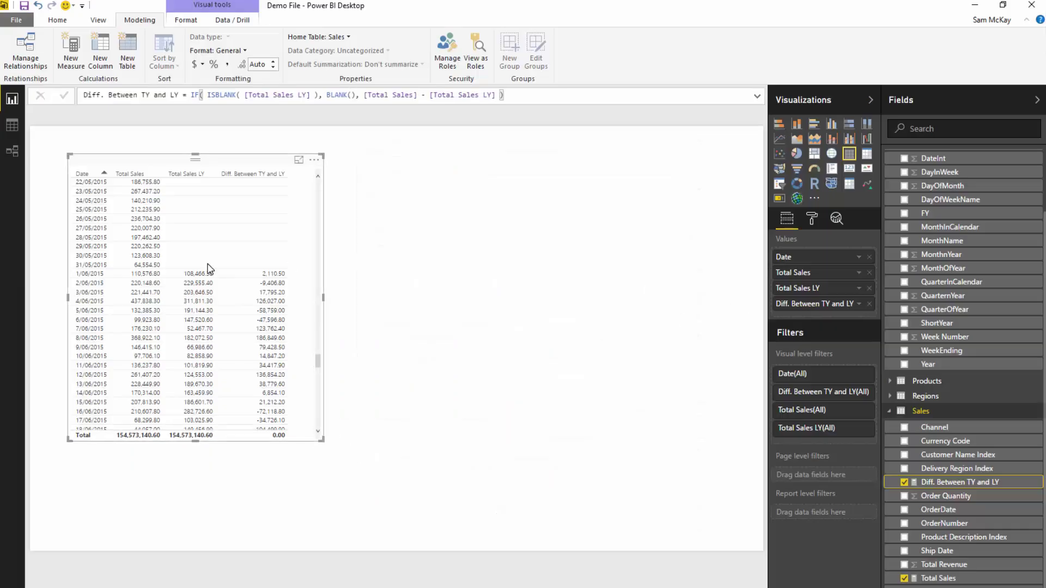
Duplicate the sales table and place the copy to the right of the original.
{"action": "key", "text": "ctrl+c"}
{"action": "key", "text": "ctrl+v"}
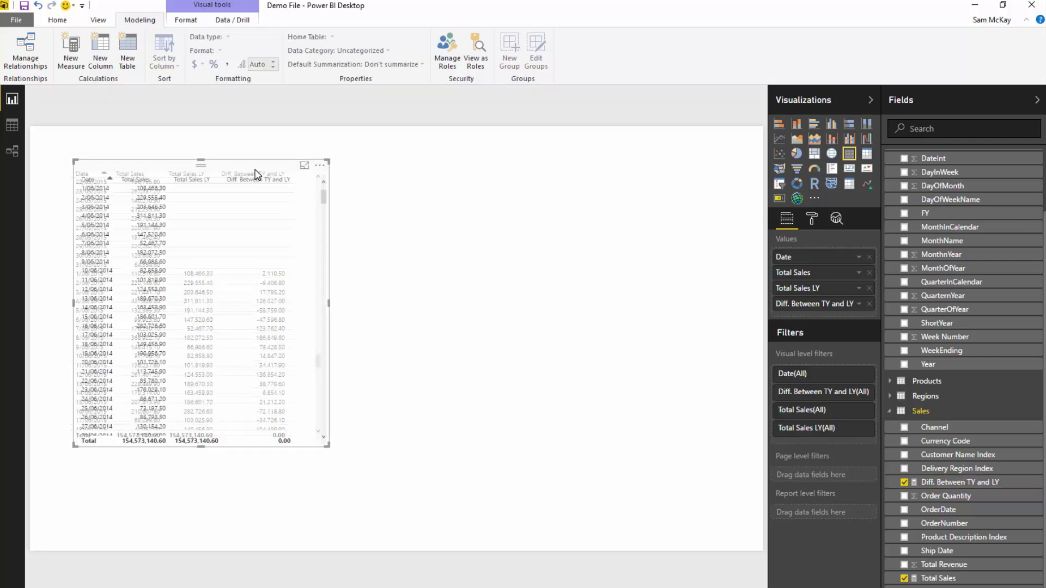
{"action": "left_click_drag", "start_coordinate": [250, 167], "coordinate": [522, 166]}
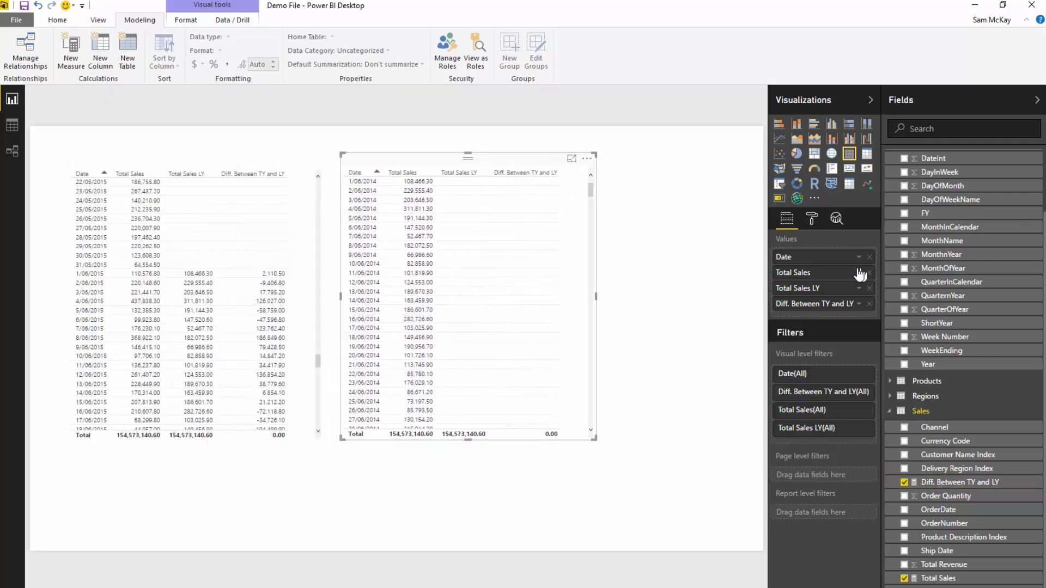
Drop Total Sales LY and Total Sales from the copy and make it a stacked column chart.
{"action": "left_click", "coordinate": [870, 288]}
{"action": "left_click", "coordinate": [870, 272]}
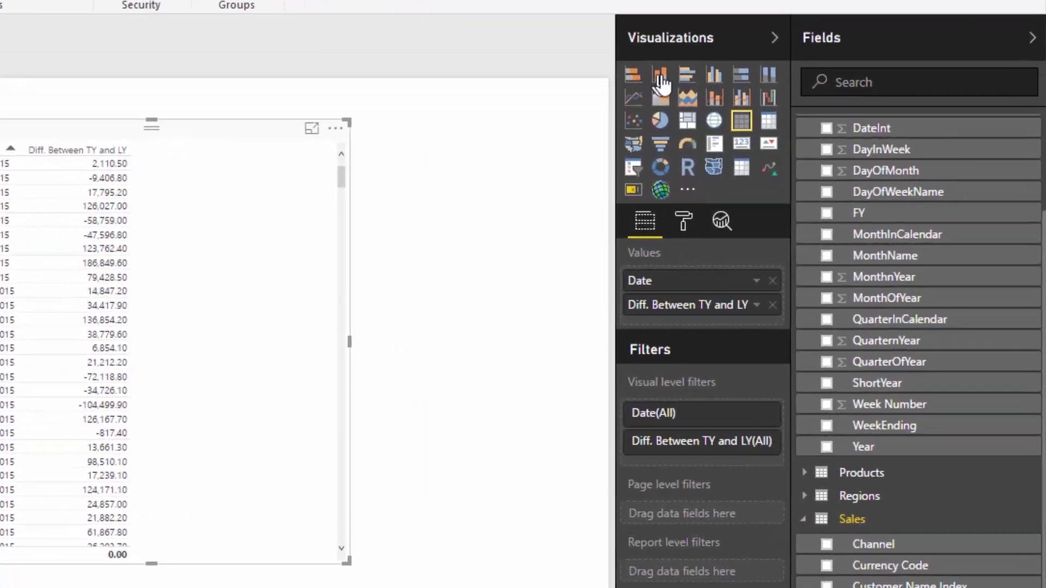
{"action": "left_click", "coordinate": [660, 75]}
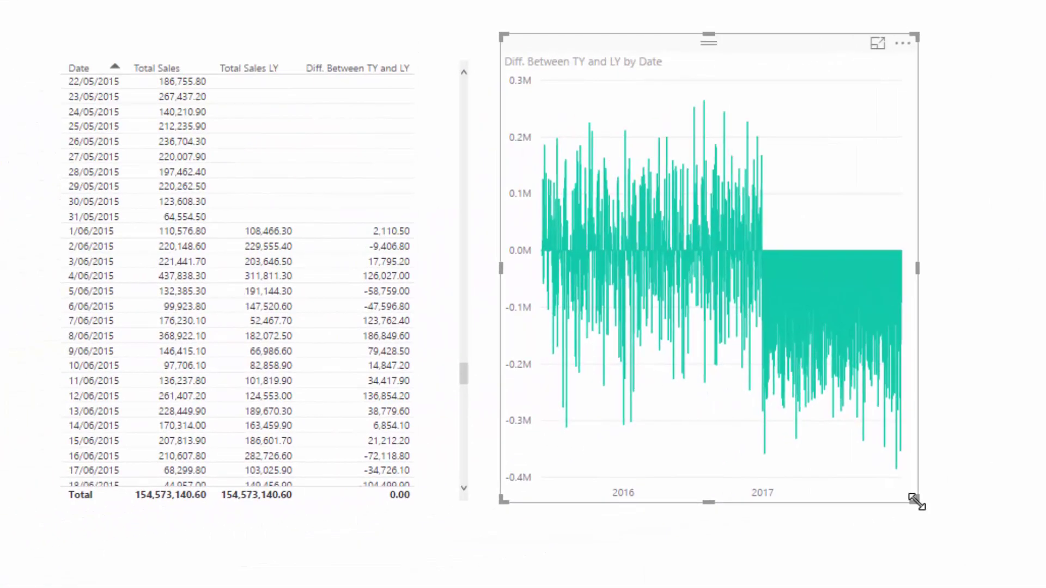
Make the Diff. Between TY and LY chart wider and shorter, then nudge it into place.
{"action": "left_click_drag", "start_coordinate": [451, 561], "coordinate": [605, 358]}
{"action": "left_click_drag", "start_coordinate": [1045, 289], "coordinate": [1045, 267]}
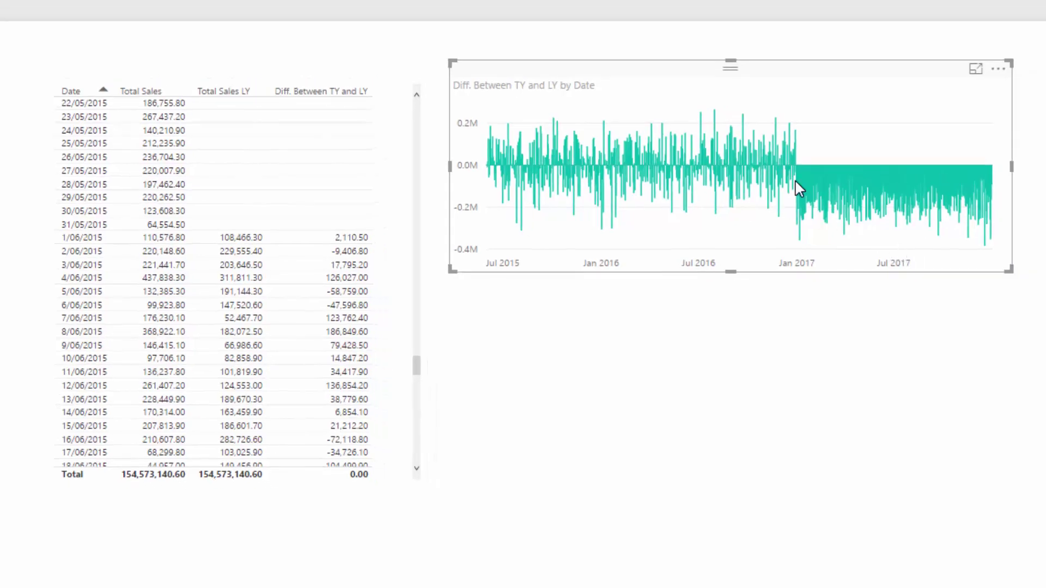
{"action": "left_click_drag", "start_coordinate": [741, 209], "coordinate": [751, 215]}
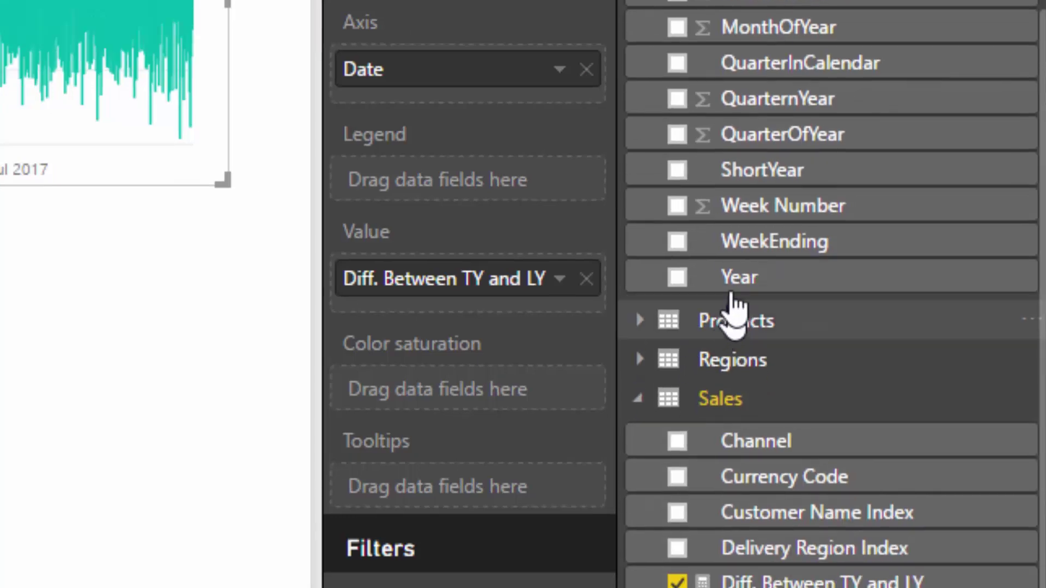
Add Year as a new visual below the chart and convert it to a slicer.
{"action": "left_click_drag", "start_coordinate": [730, 286], "coordinate": [43, 352]}
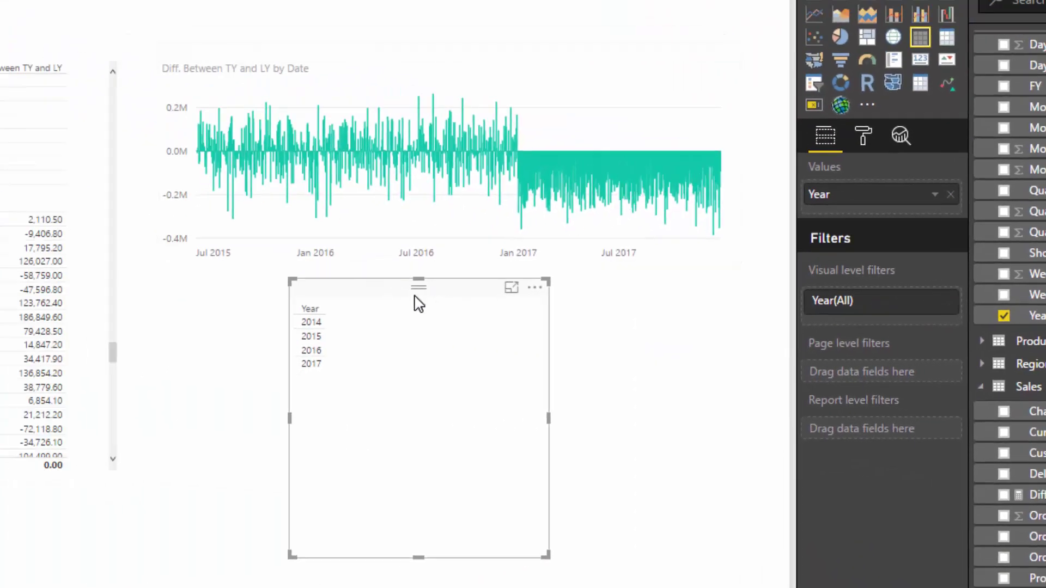
{"action": "left_click_drag", "start_coordinate": [414, 297], "coordinate": [341, 330]}
{"action": "left_click", "coordinate": [817, 84]}
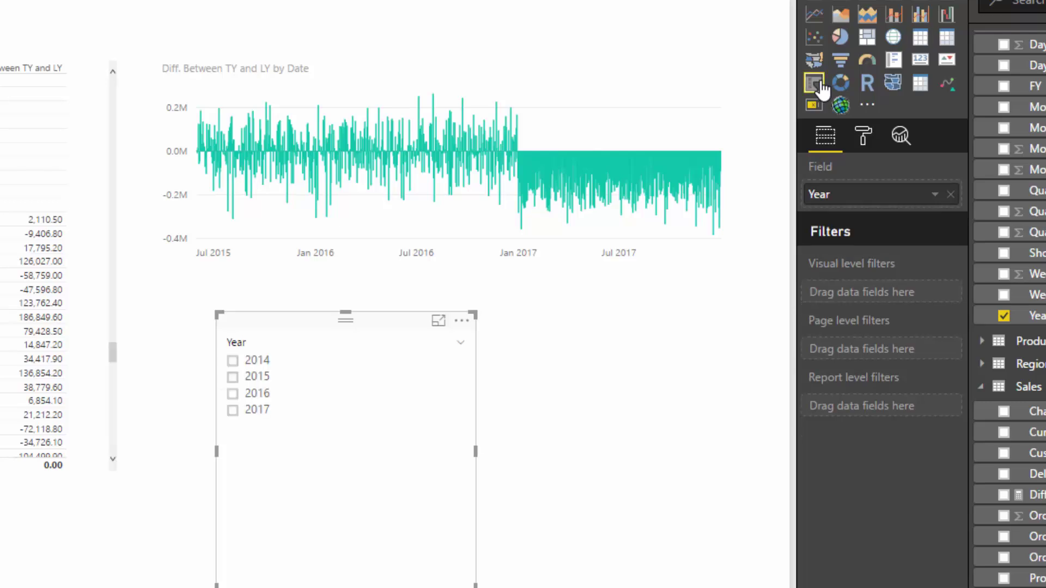
Shrink the Year slicer and position it lower-left beneath the chart.
{"action": "left_click_drag", "start_coordinate": [458, 556], "coordinate": [428, 493]}
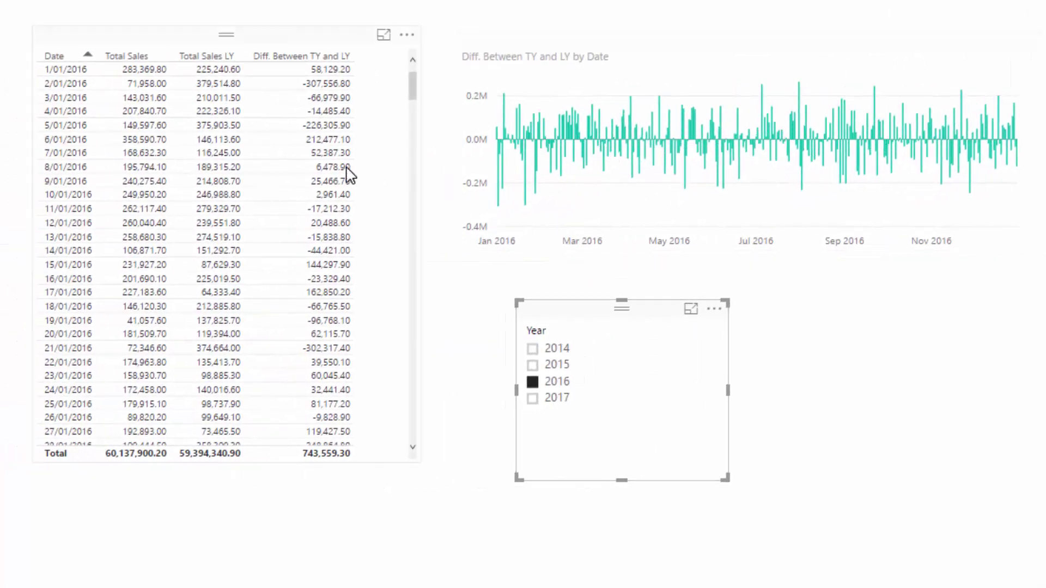
{"action": "left_click_drag", "start_coordinate": [619, 303], "coordinate": [541, 408]}
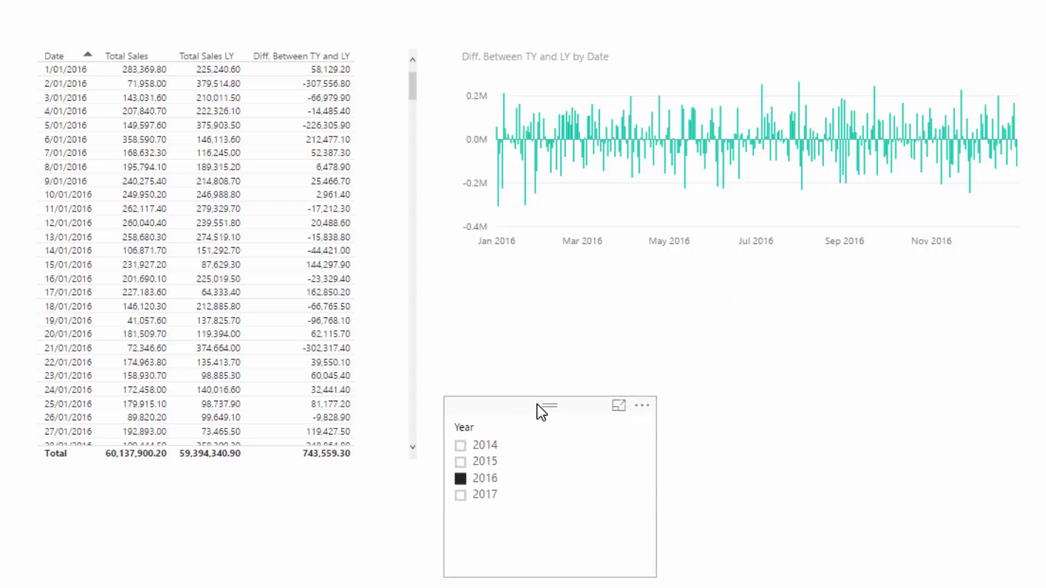
{"action": "left_click_drag", "start_coordinate": [654, 574], "coordinate": [589, 555]}
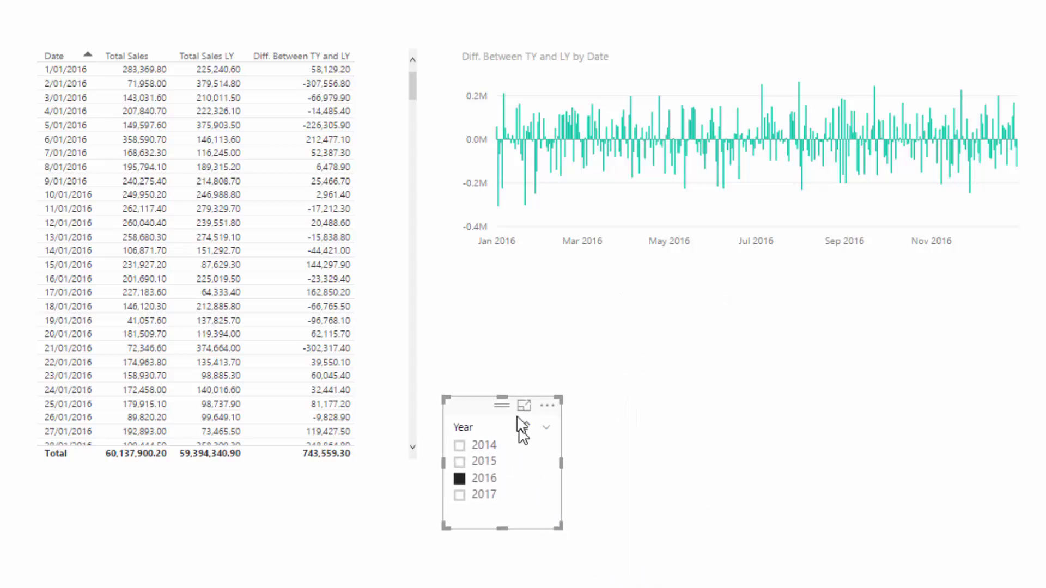
{"action": "left_click_drag", "start_coordinate": [496, 405], "coordinate": [496, 456]}
Duplicate the daily Diff chart and place the copy below the original.
{"action": "left_click", "coordinate": [721, 228]}
{"action": "key", "text": "ctrl+c"}
{"action": "key", "text": "ctrl+v"}
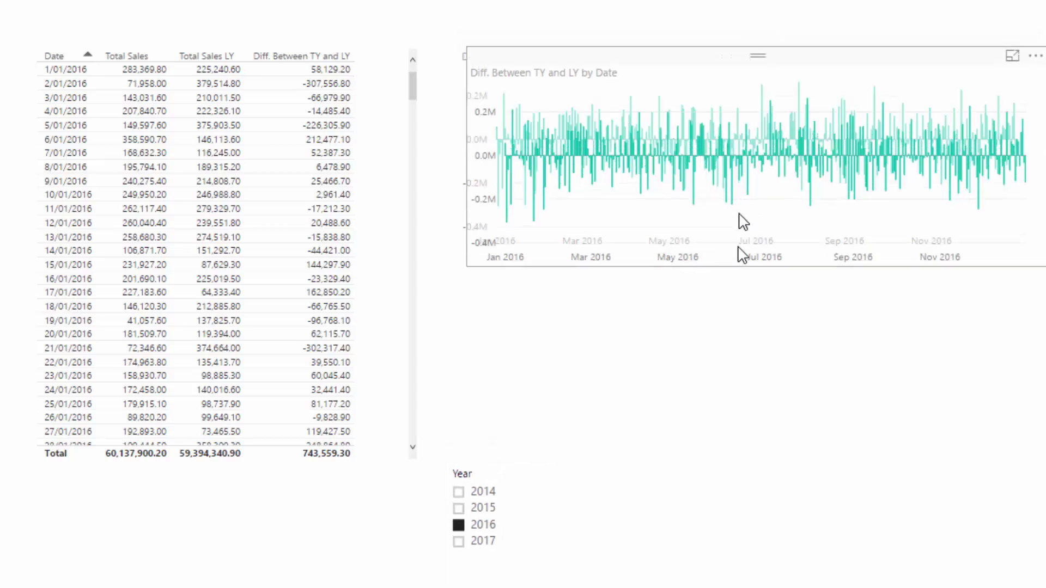
{"action": "left_click_drag", "start_coordinate": [741, 223], "coordinate": [754, 443]}
Move the Year slicer lower, briefly switch it to MonthInCalendar, then back to Year.
{"action": "left_click", "coordinate": [490, 479]}
{"action": "left_click_drag", "start_coordinate": [491, 479], "coordinate": [490, 503]}
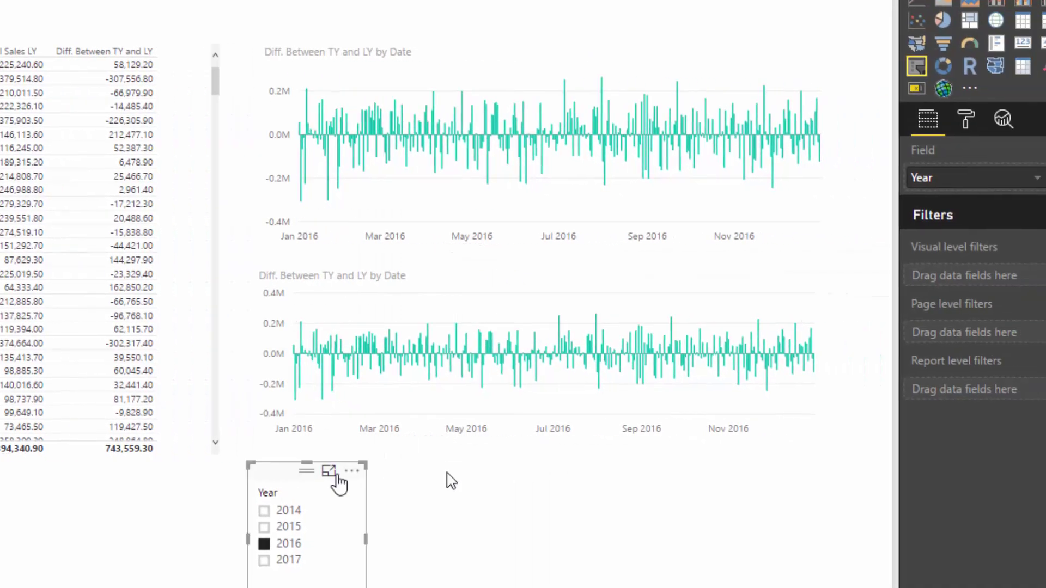
{"action": "scroll", "coordinate": [887, 270], "scroll_direction": "up", "scroll_amount": 3}
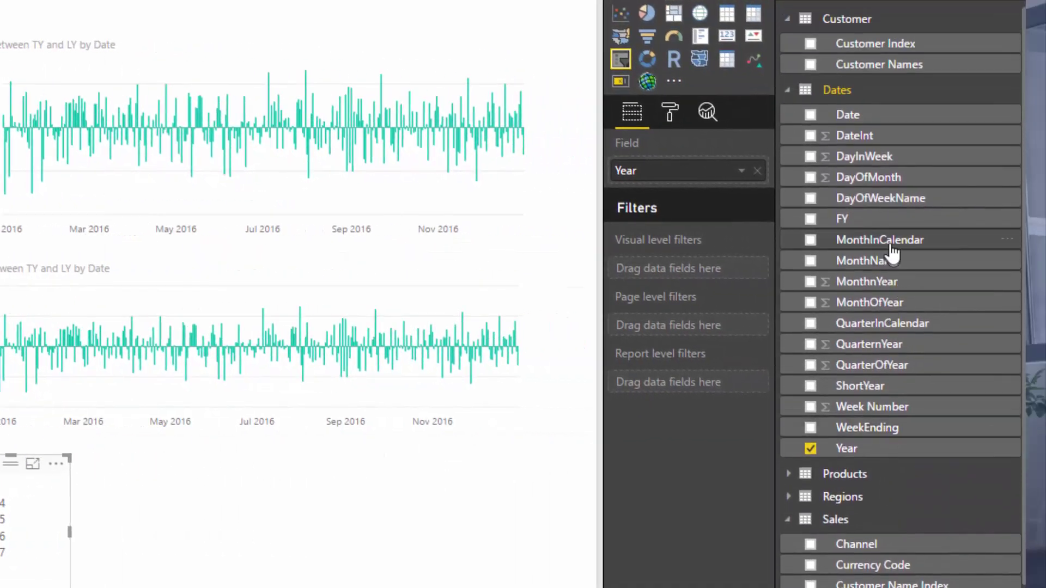
{"action": "left_click_drag", "start_coordinate": [892, 244], "coordinate": [721, 182]}
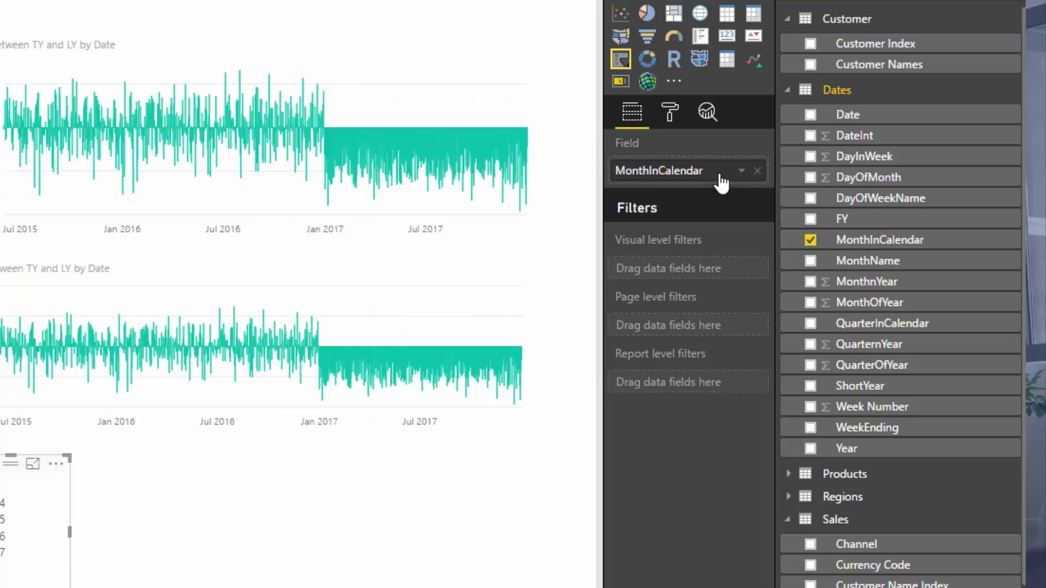
{"action": "left_click", "coordinate": [335, 316]}
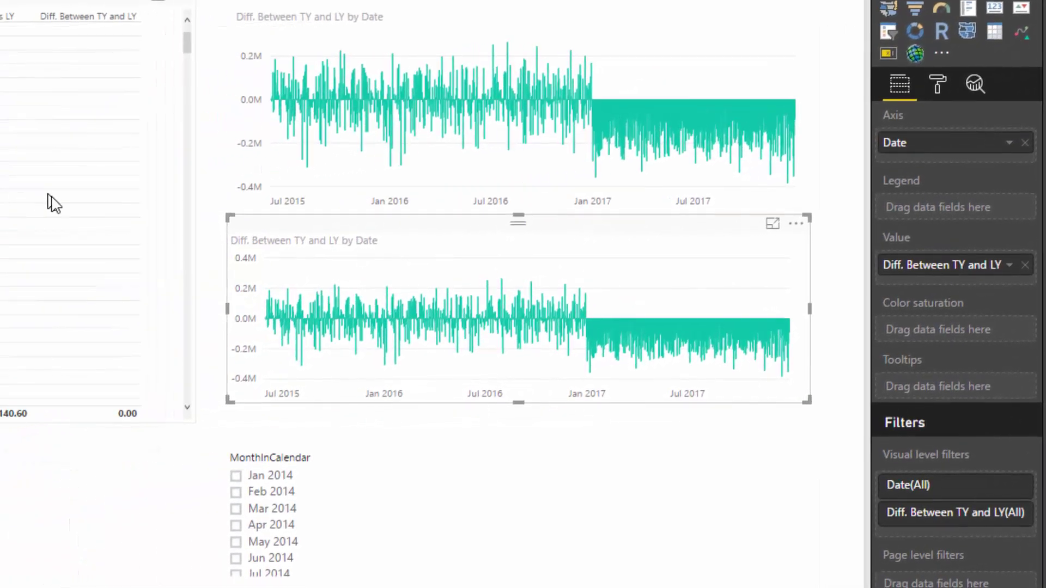
{"action": "left_click", "coordinate": [51, 201]}
{"action": "left_click", "coordinate": [335, 455]}
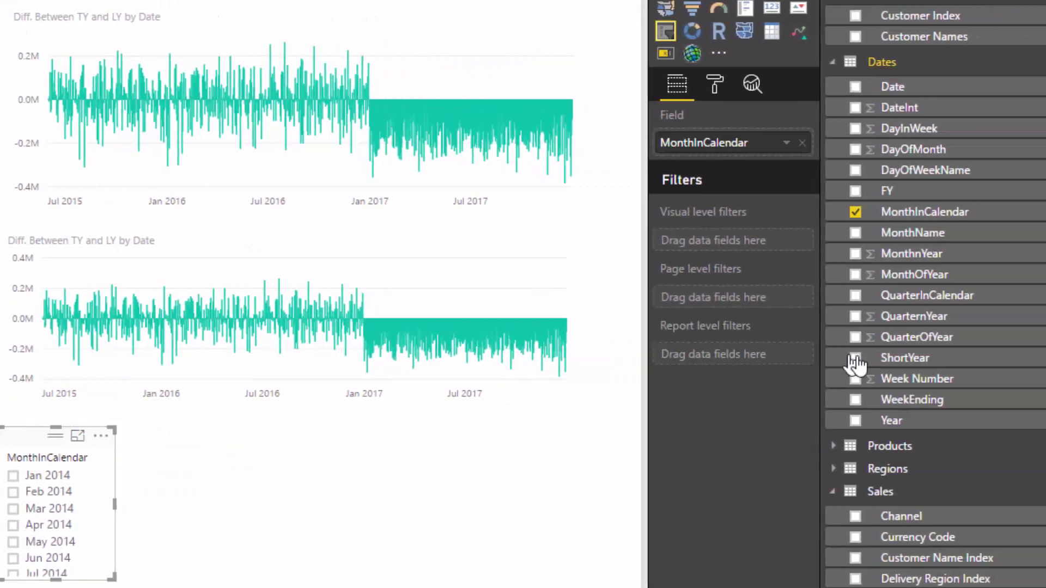
{"action": "left_click_drag", "start_coordinate": [867, 421], "coordinate": [687, 143]}
Replace Date with MonthInCalendar on the lower chart's axis for monthly columns.
{"action": "left_click", "coordinate": [397, 266]}
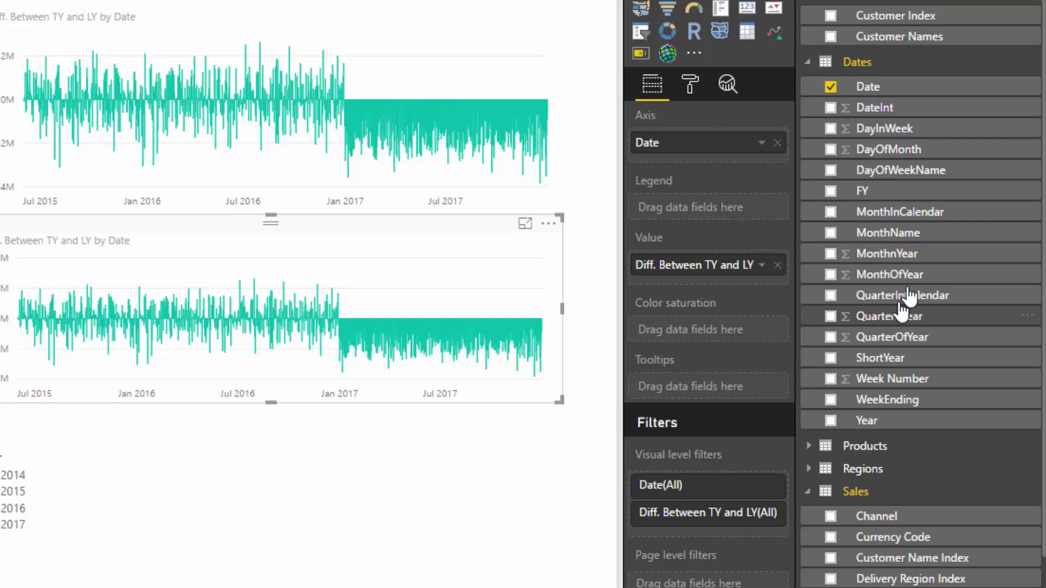
{"action": "mouse_move", "coordinate": [896, 296]}
{"action": "left_mouse_down"}
{"action": "mouse_move", "coordinate": [751, 201]}
{"action": "mouse_move", "coordinate": [898, 297]}
{"action": "left_mouse_up"}
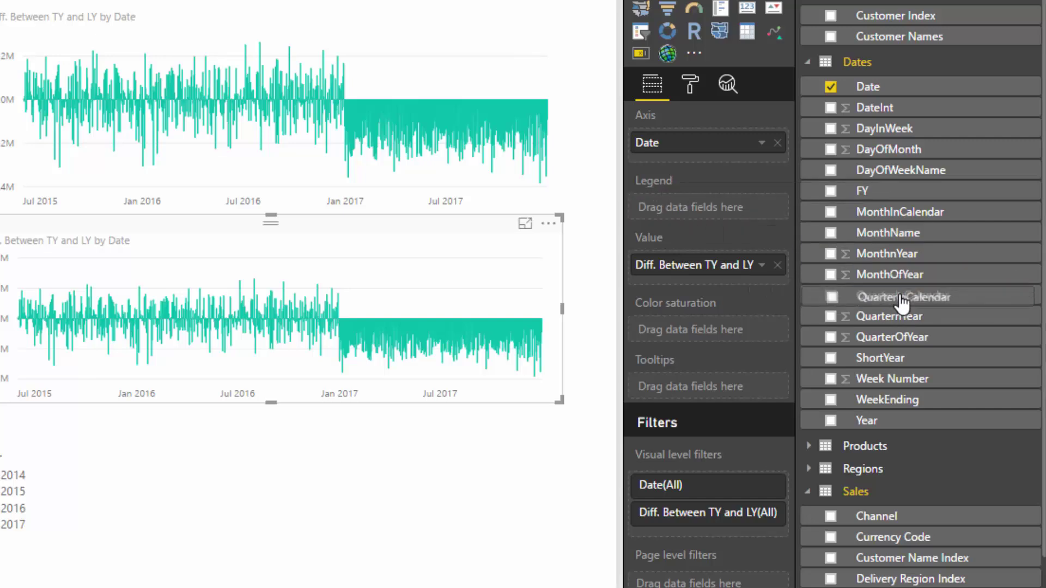
{"action": "left_click_drag", "start_coordinate": [899, 212], "coordinate": [779, 154]}
{"action": "left_click", "coordinate": [779, 144]}
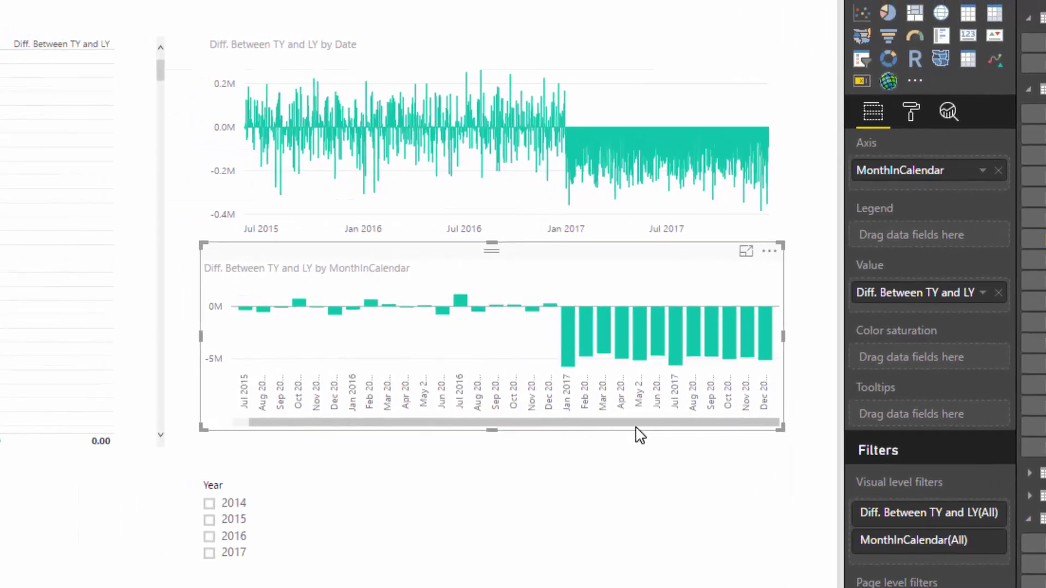
Filter the report to 2016, shorten the daily chart, and move the monthly chart up beneath it.
{"action": "left_click", "coordinate": [215, 537]}
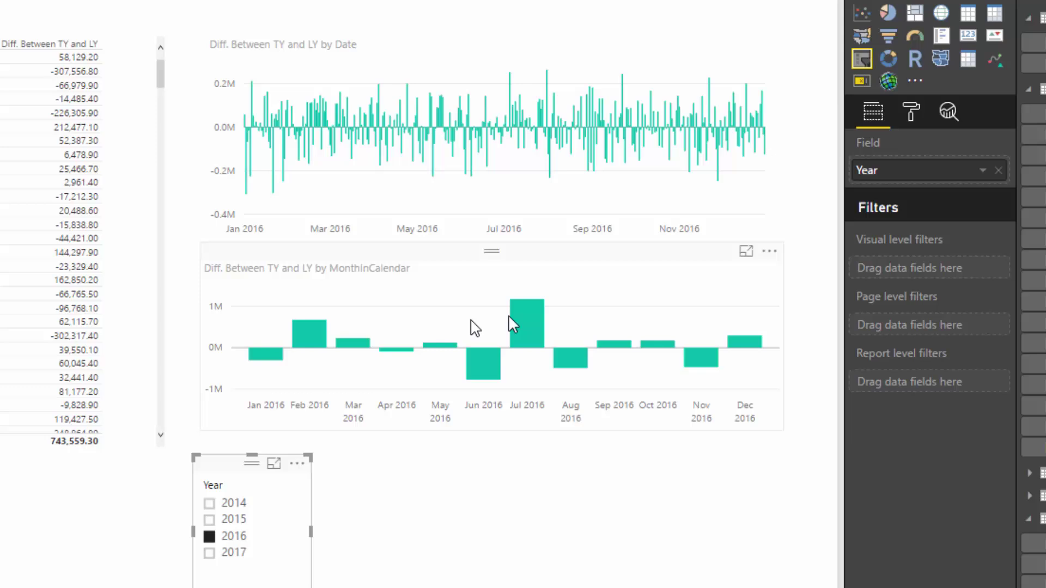
{"action": "left_click", "coordinate": [589, 176]}
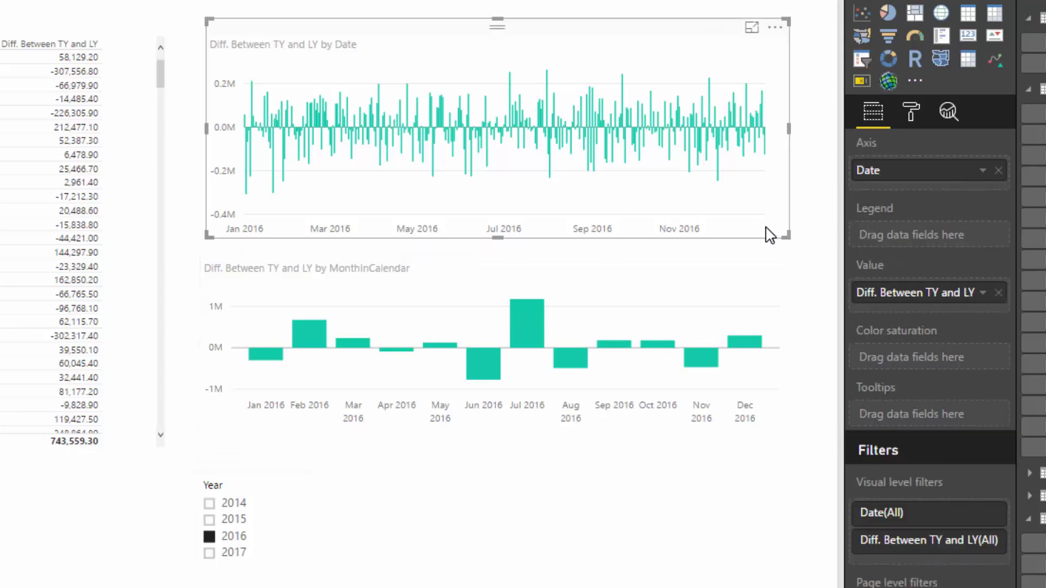
{"action": "left_click_drag", "start_coordinate": [784, 234], "coordinate": [784, 200]}
{"action": "left_click_drag", "start_coordinate": [679, 264], "coordinate": [674, 229]}
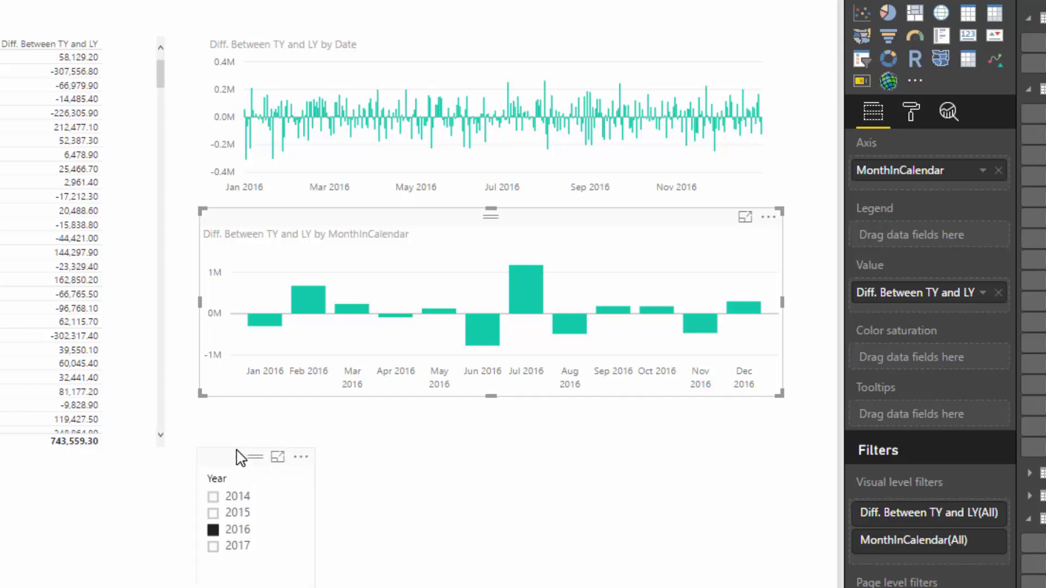
Nudge the Year slicer up and trim it slightly from the top.
{"action": "left_click_drag", "start_coordinate": [239, 458], "coordinate": [243, 444]}
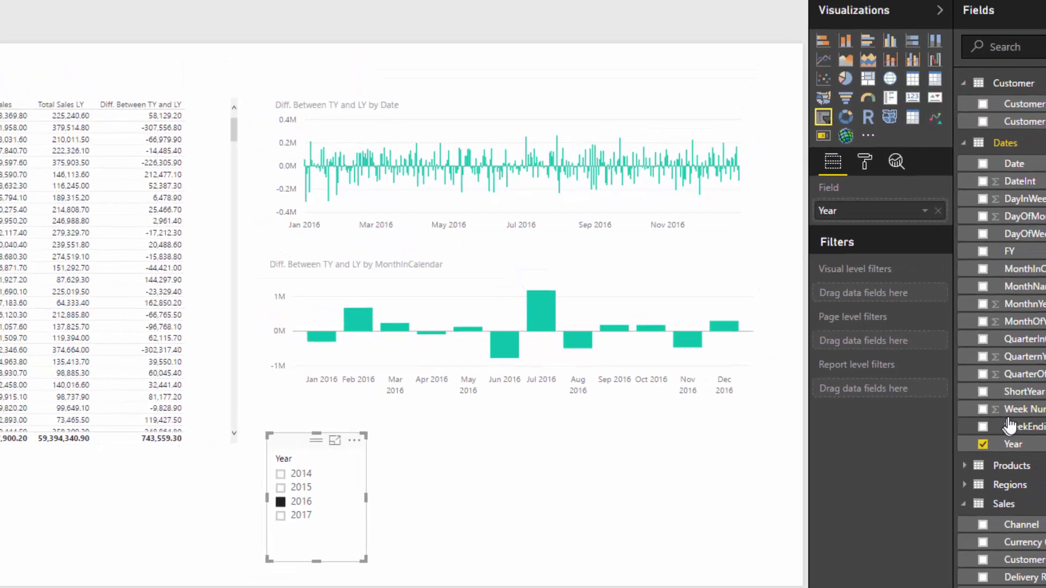
{"action": "scroll", "coordinate": [926, 420], "scroll_direction": "down", "scroll_amount": 5}
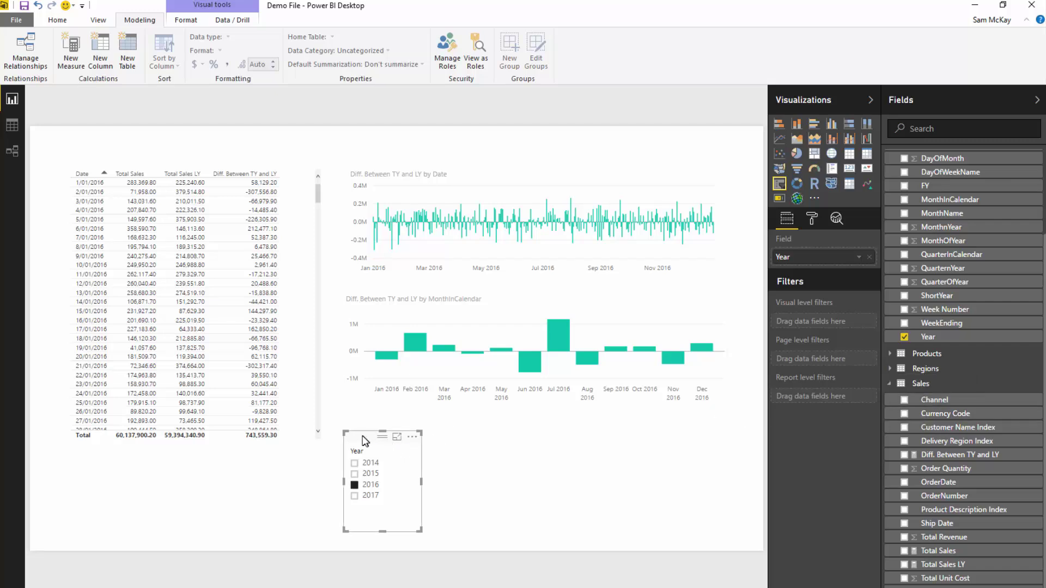
{"action": "left_click_drag", "start_coordinate": [345, 431], "coordinate": [349, 452]}
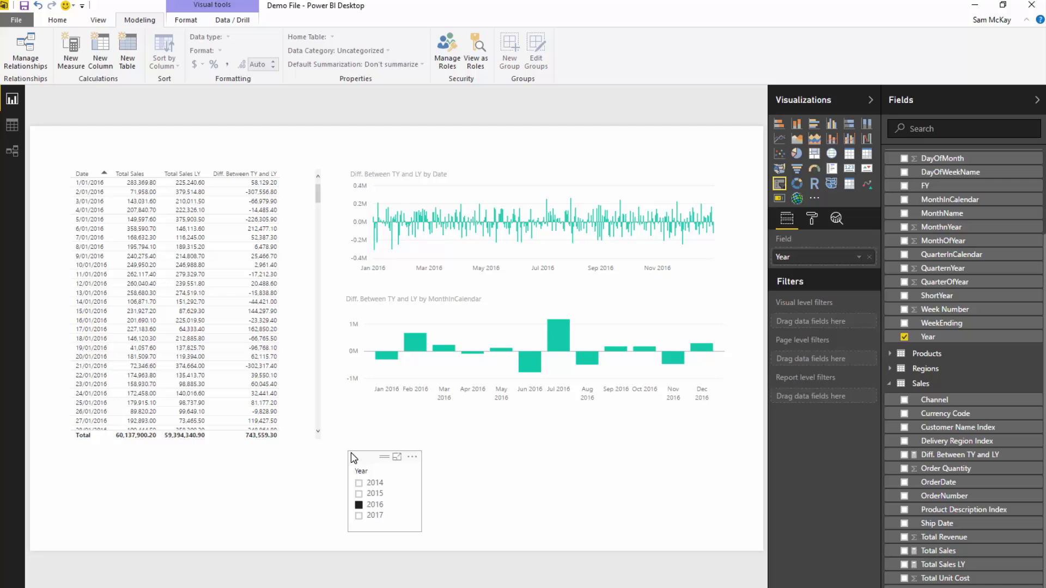